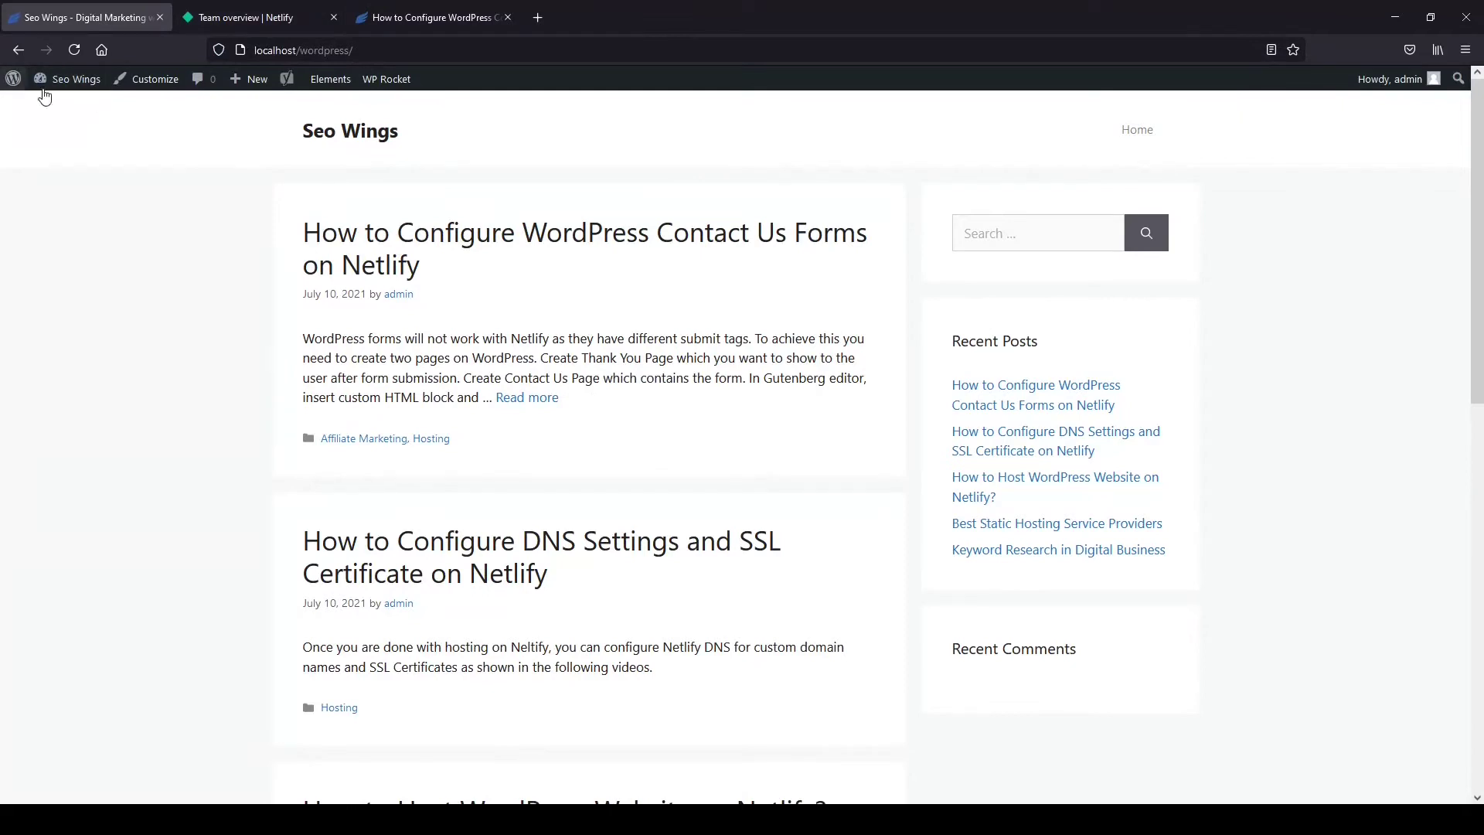
From the Seo Wings dashboard, open the Pages list, which has no pages yet.
mouse_move(103, 81)
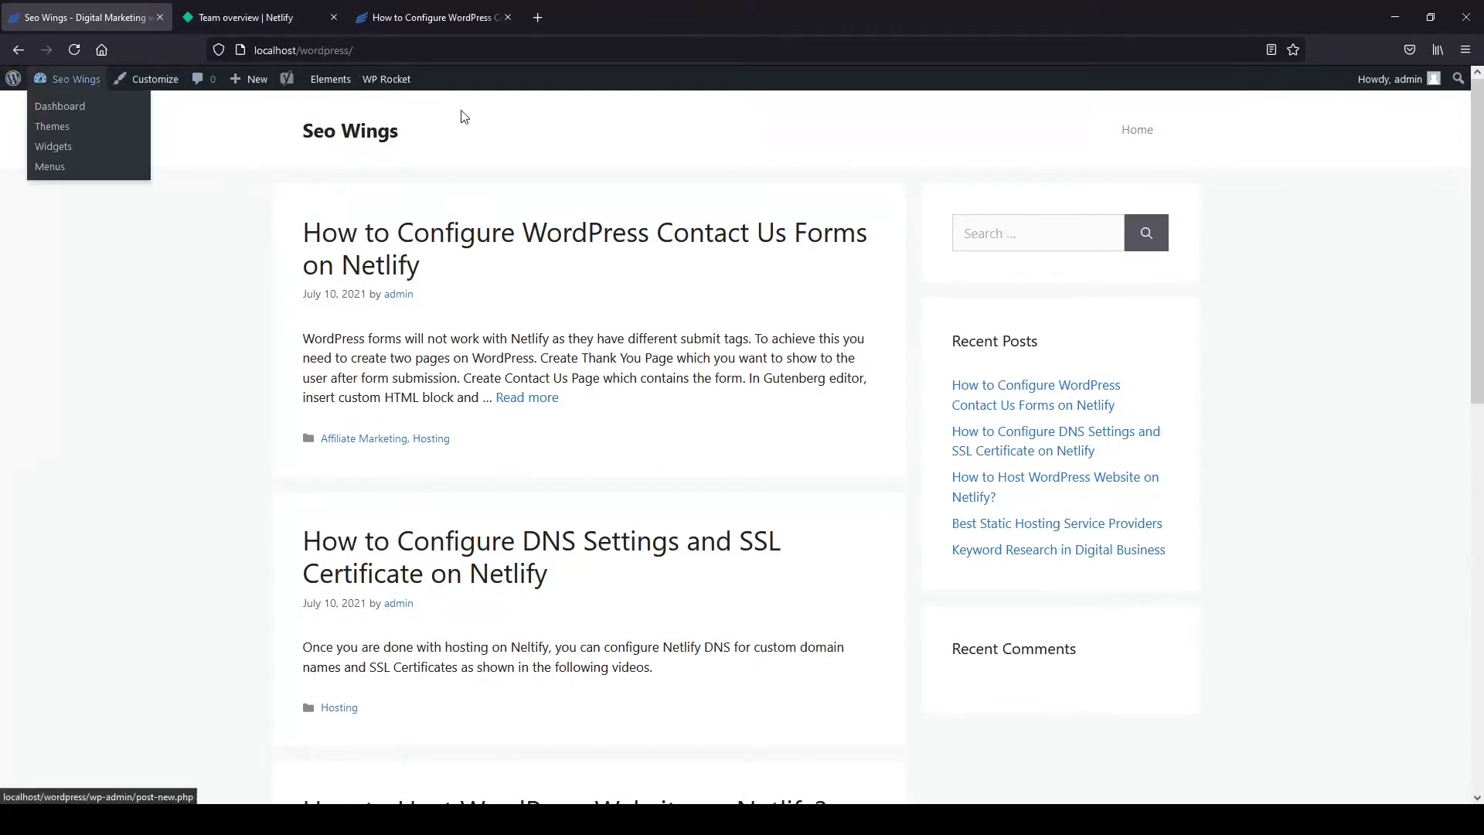
mouse_move(1418, 97)
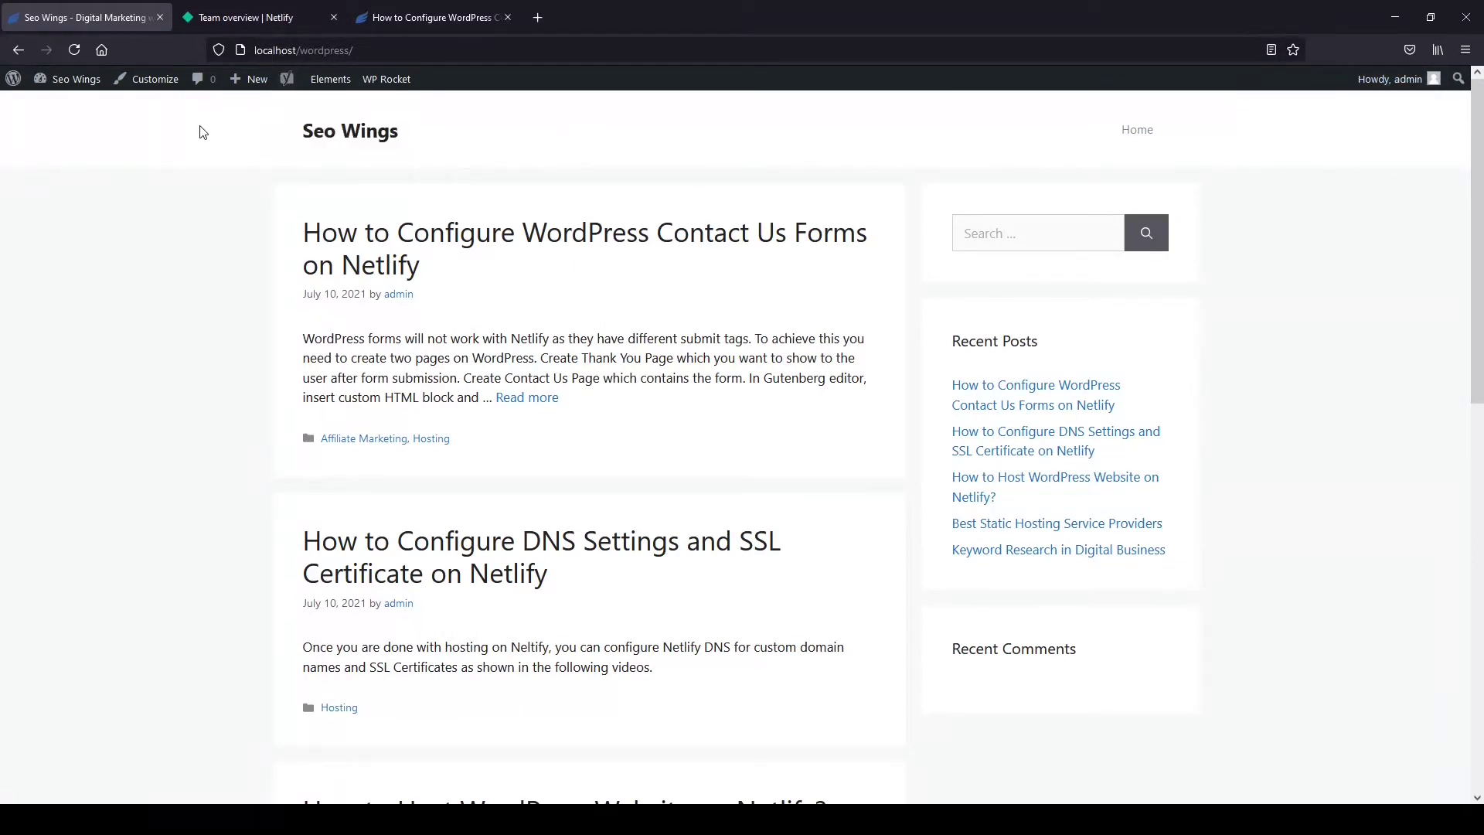
left_click(67, 84)
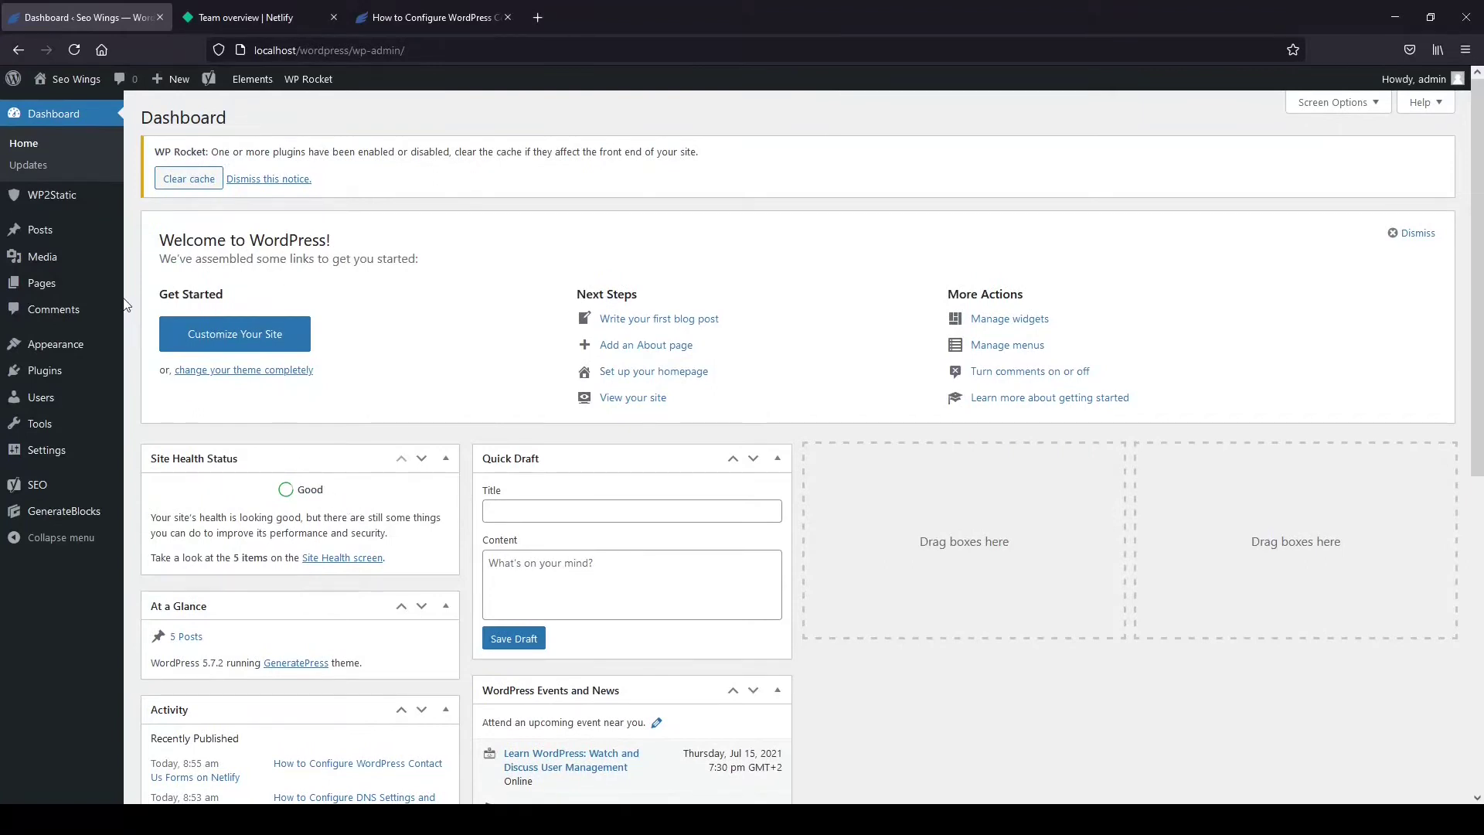
left_click(47, 283)
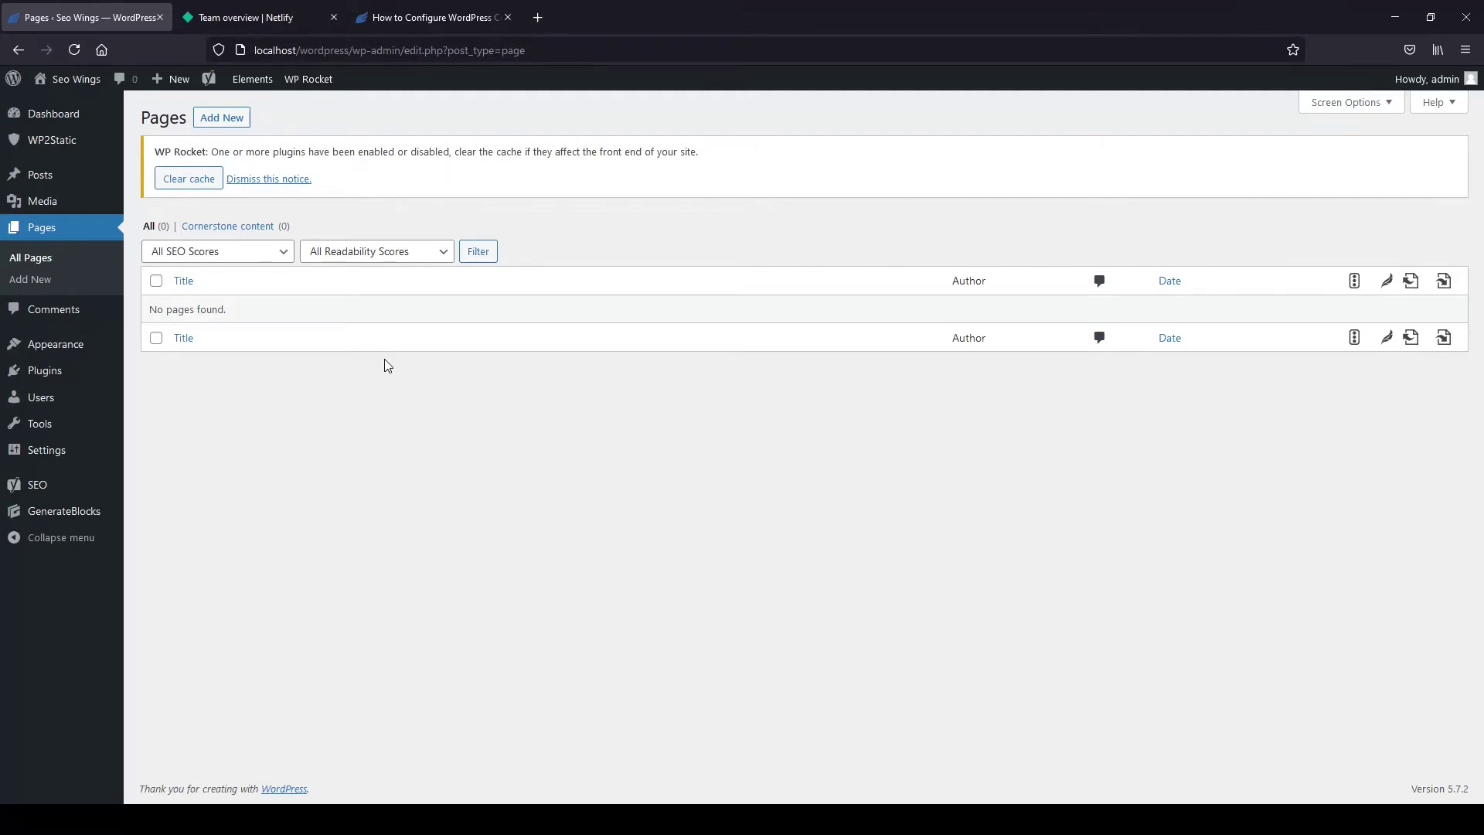
Create a new page titled 'Thank You' with the pasted thank-you message as its body.
left_click(234, 122)
type("Thank")
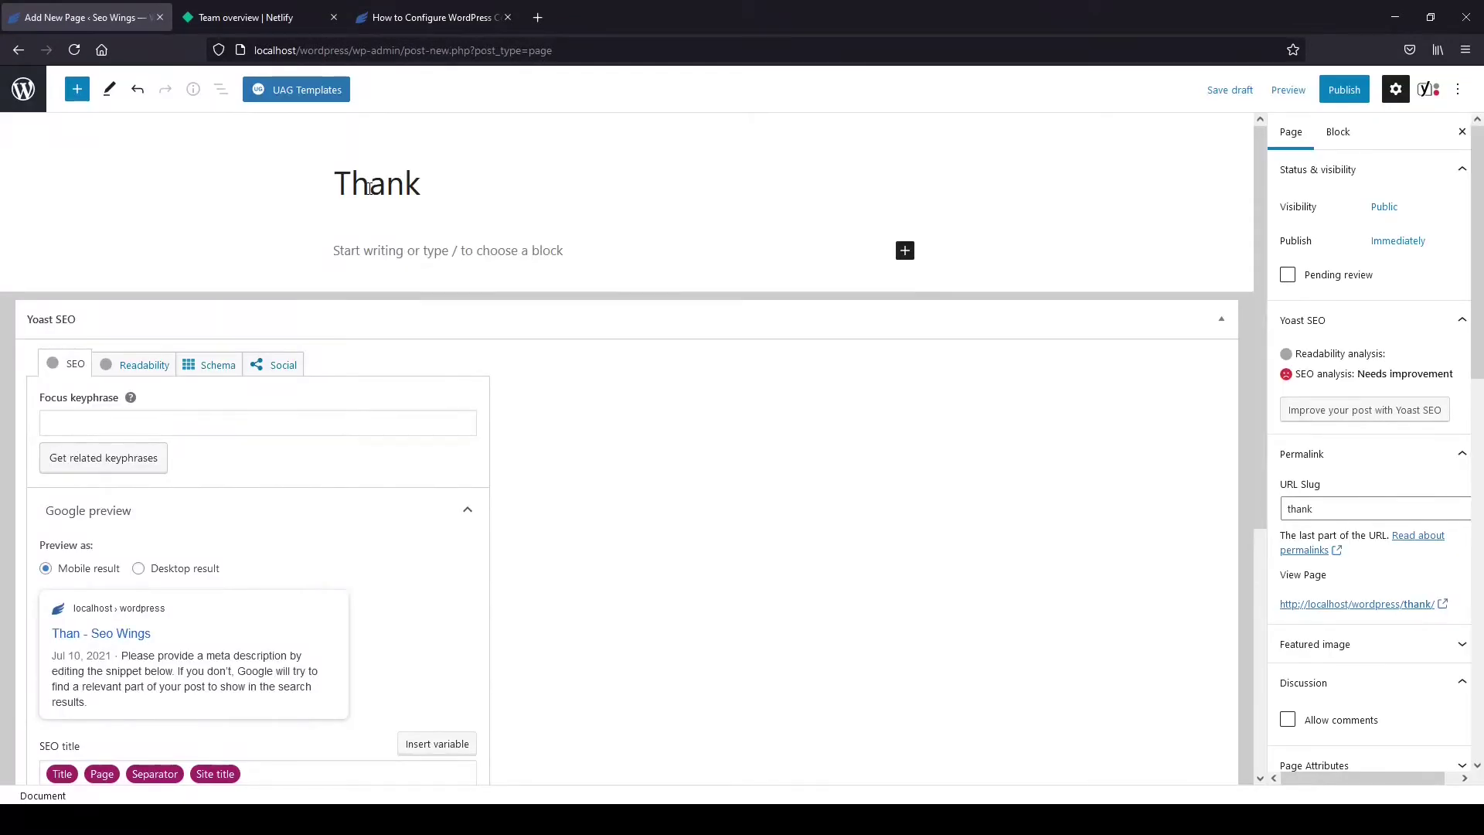
type(" You")
left_click(504, 255)
type("Thank you very much for submitting your contact information. We will get back to you very soon.")
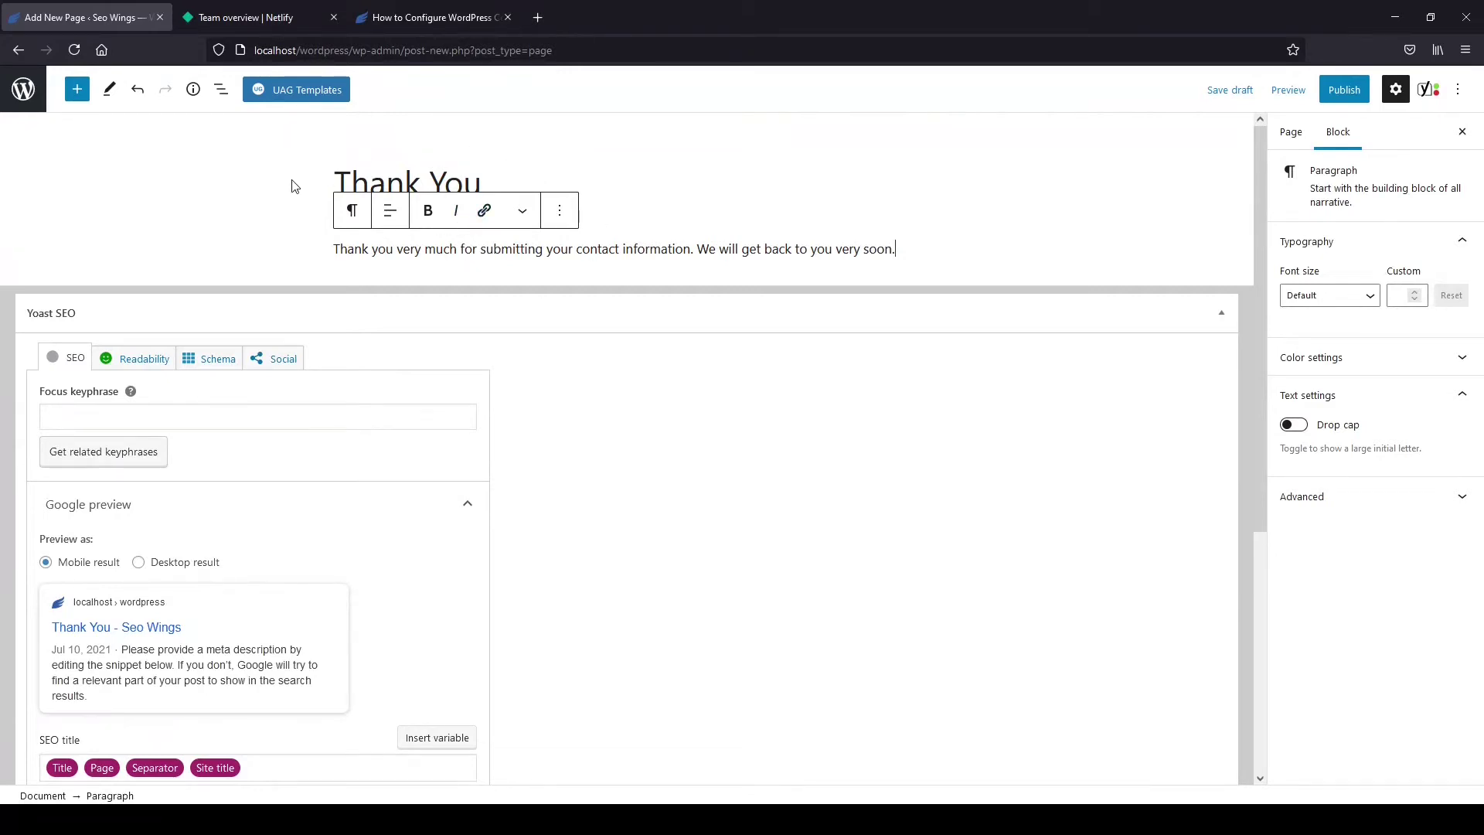
Check the page's thank-you permalink slug and publish the page.
left_click(1286, 145)
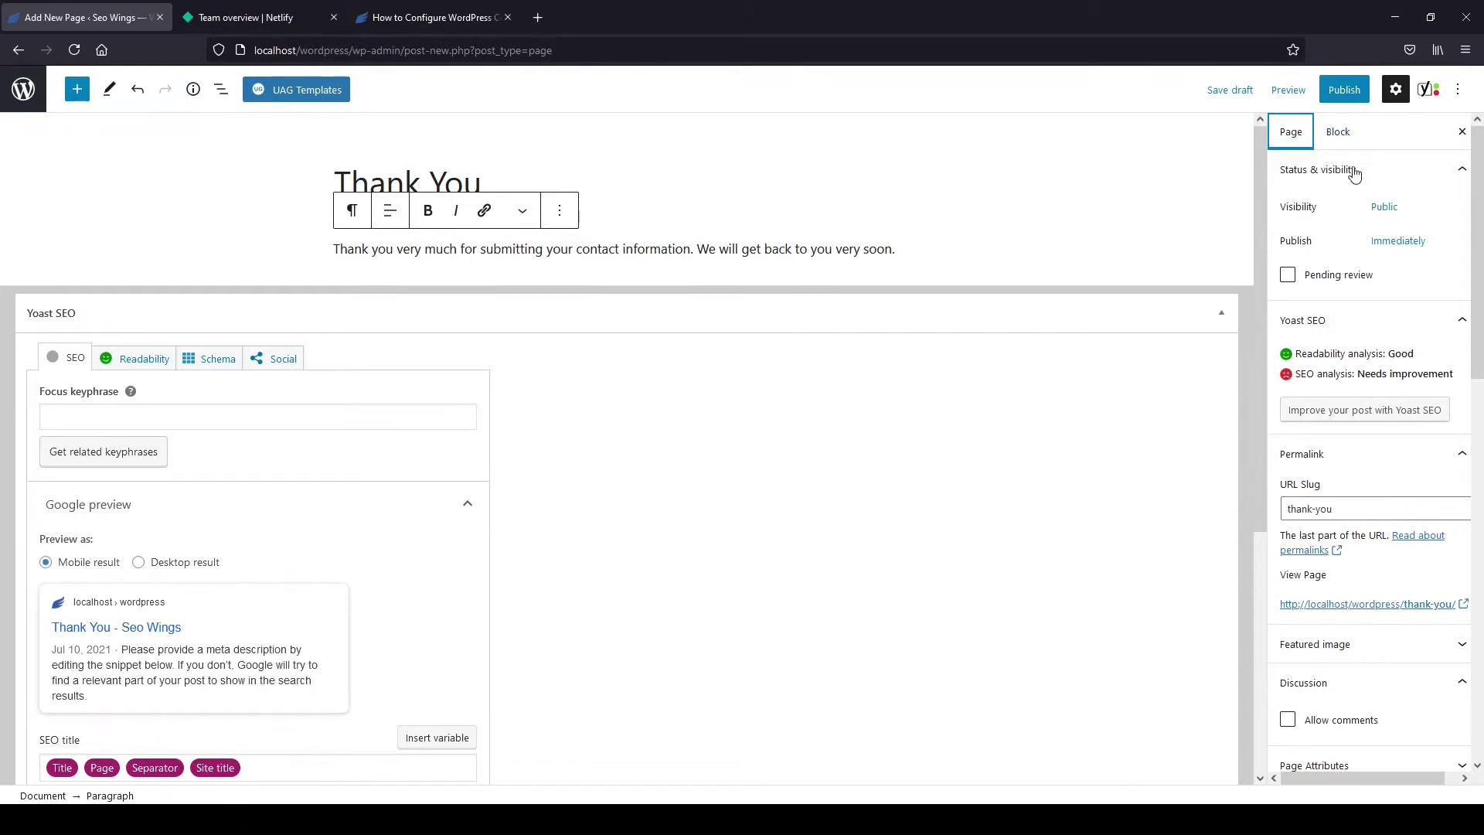
left_click(1360, 462)
left_click(1344, 90)
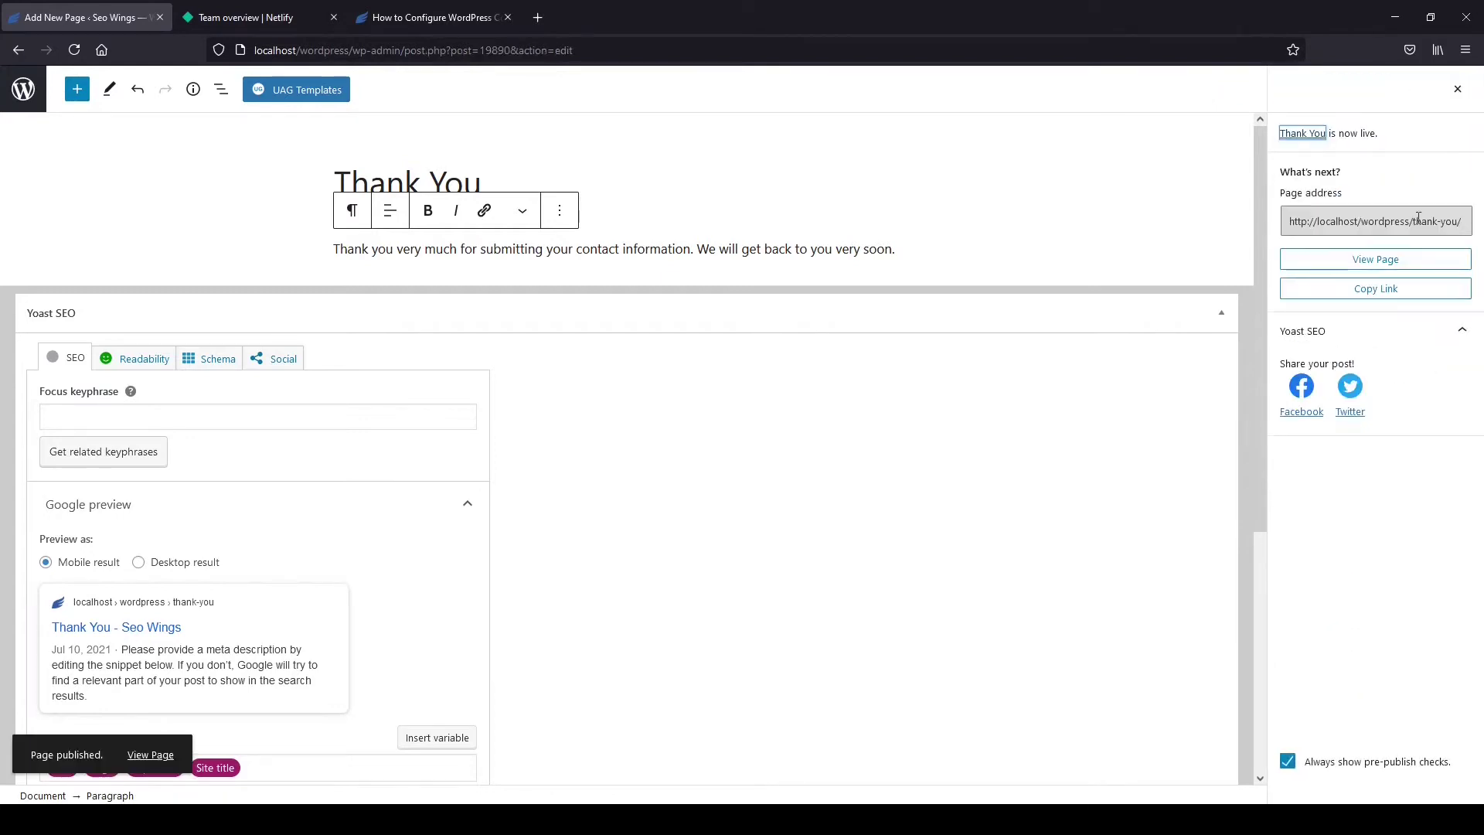
left_click(1420, 220)
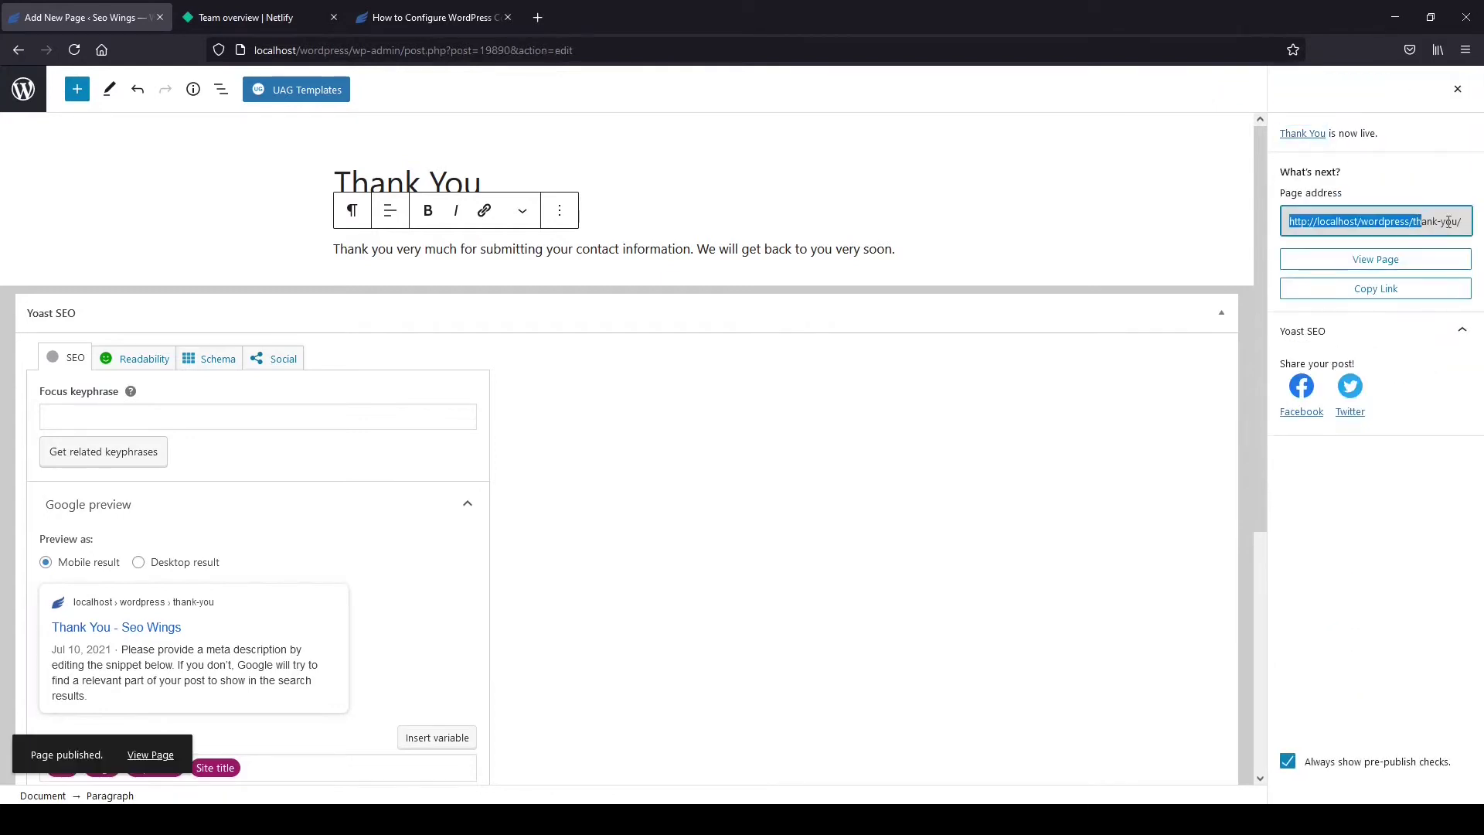
Check the live Thank You page at localhost/wordpress/thank-you/, then return to the dashboard.
left_click(1393, 263)
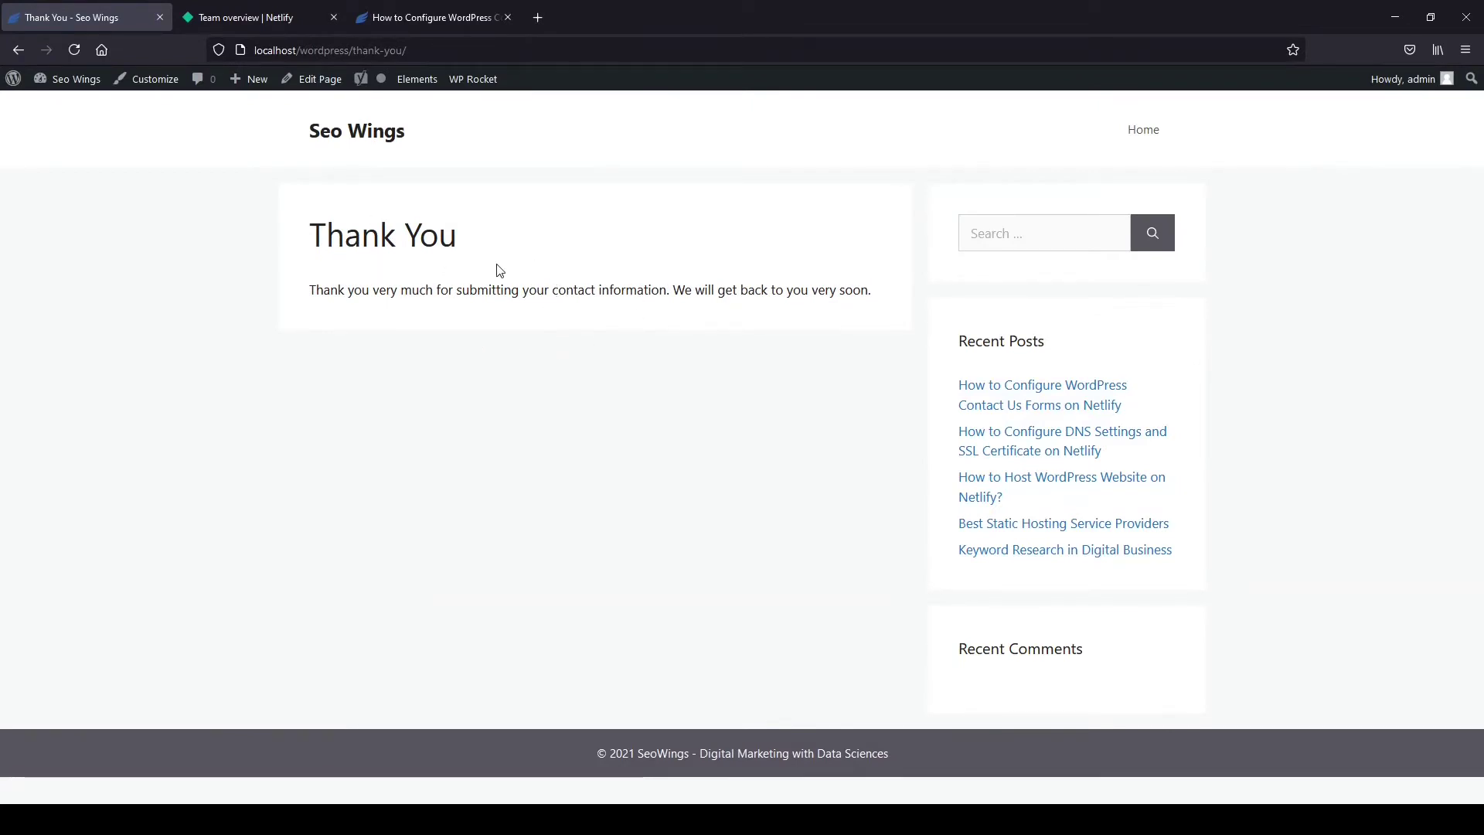
mouse_move(354, 54)
left_mouse_down()
mouse_move(402, 52)
mouse_move(351, 52)
left_mouse_up()
left_click(405, 51)
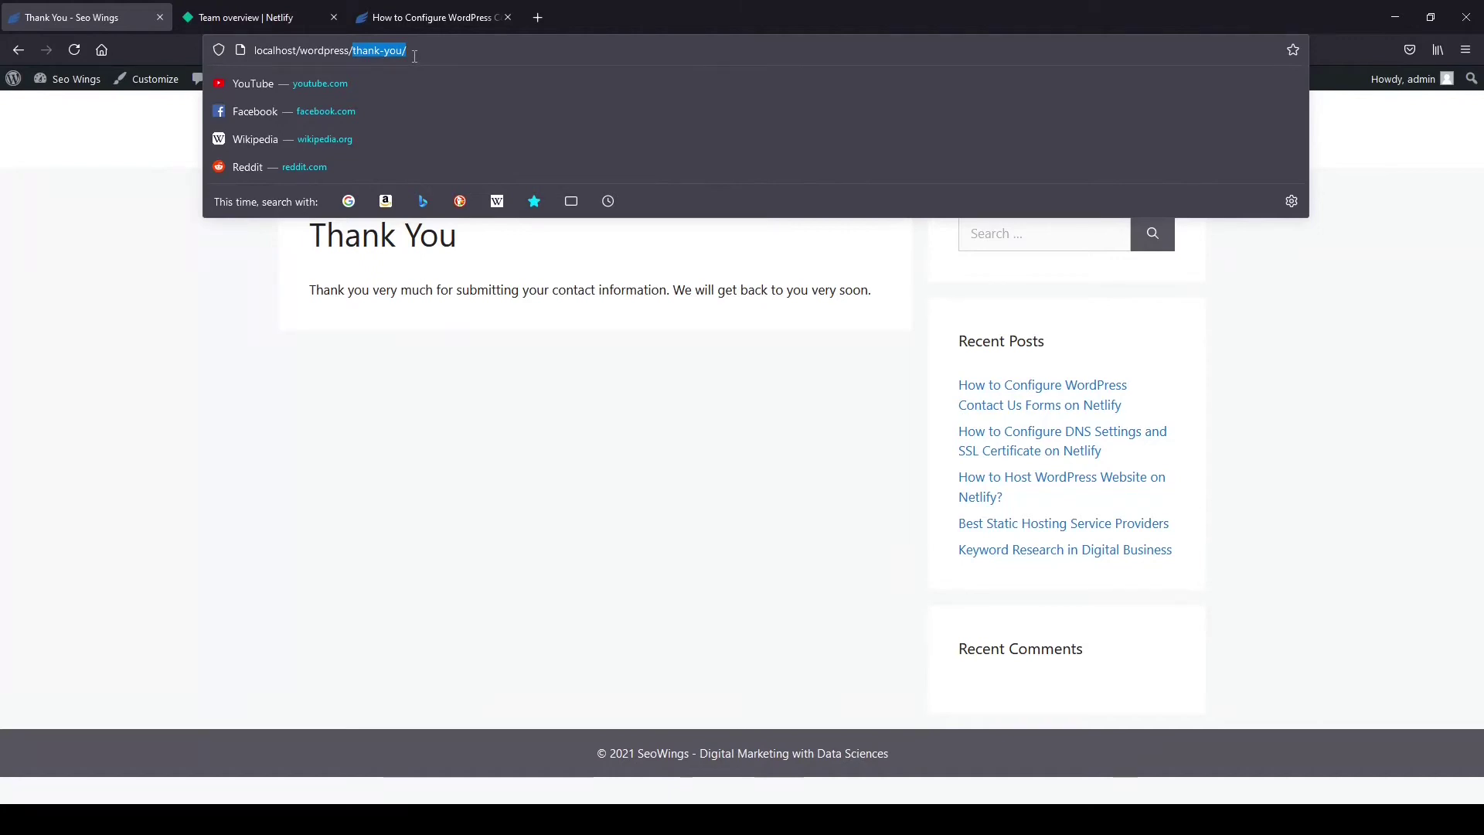
left_click(433, 457)
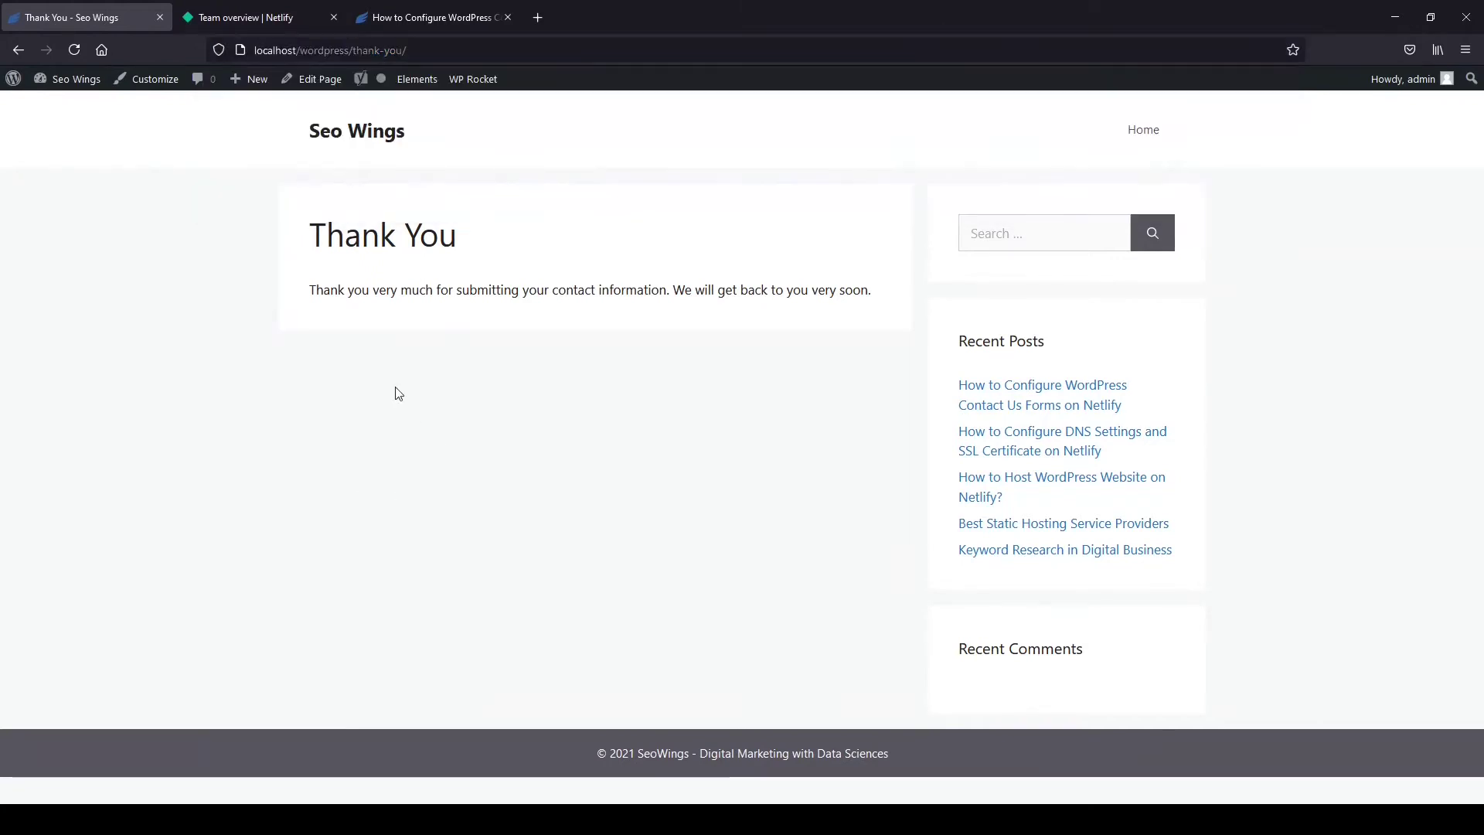
left_click(70, 84)
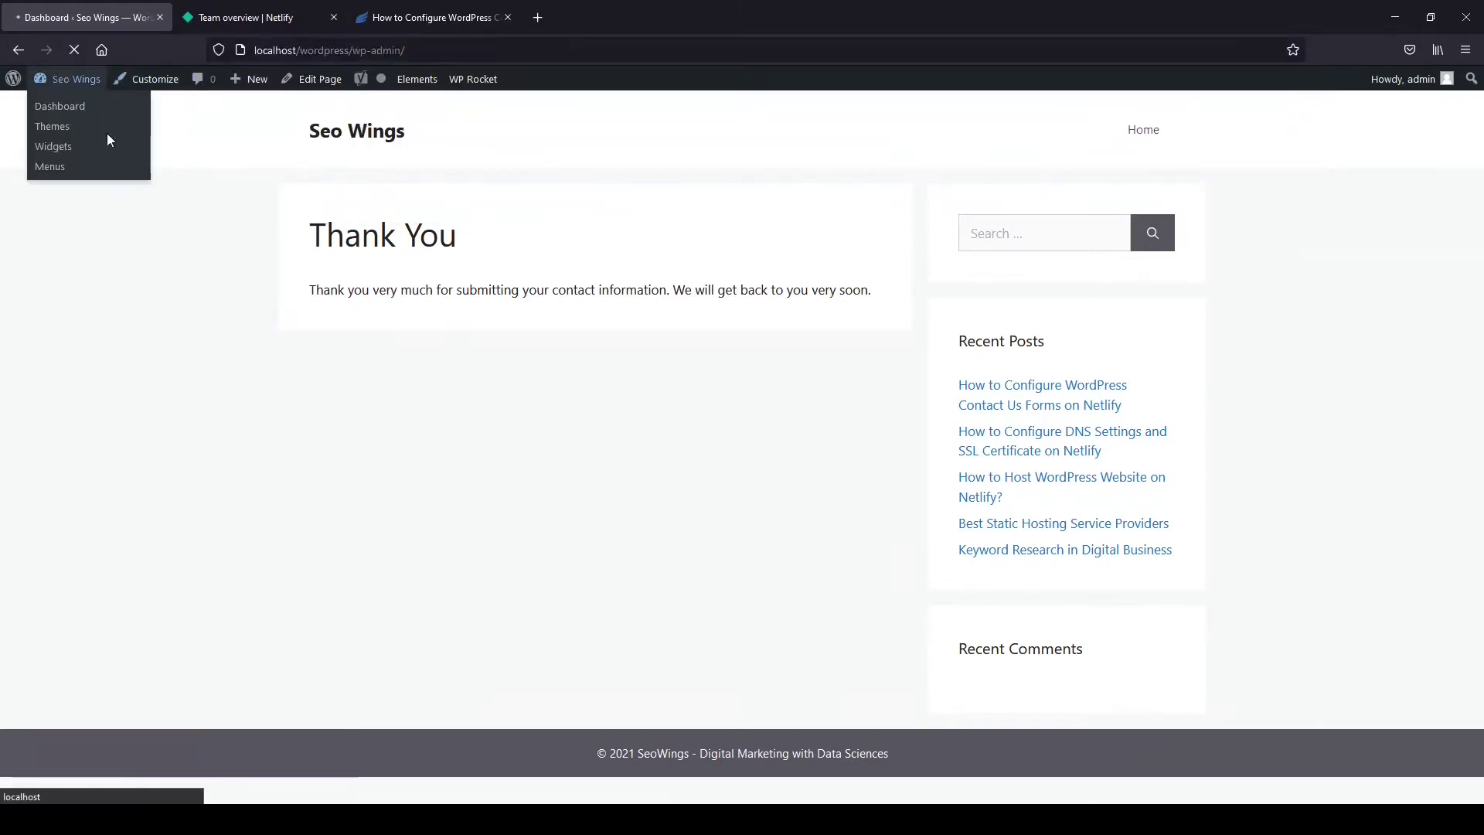
Add a new page titled 'Contact Us' and insert a Custom HTML block in its body.
mouse_move(39, 291)
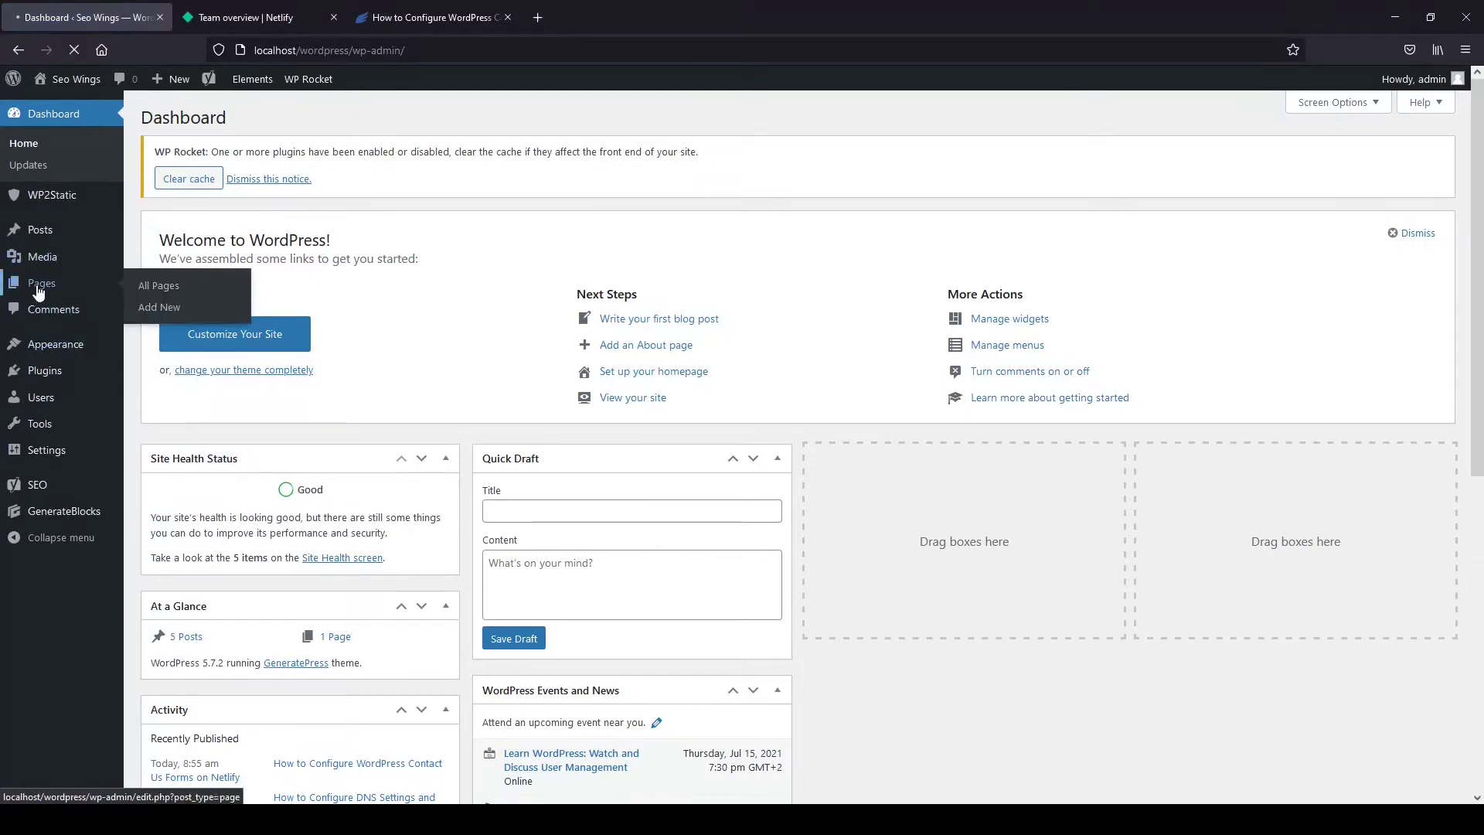
left_click(173, 307)
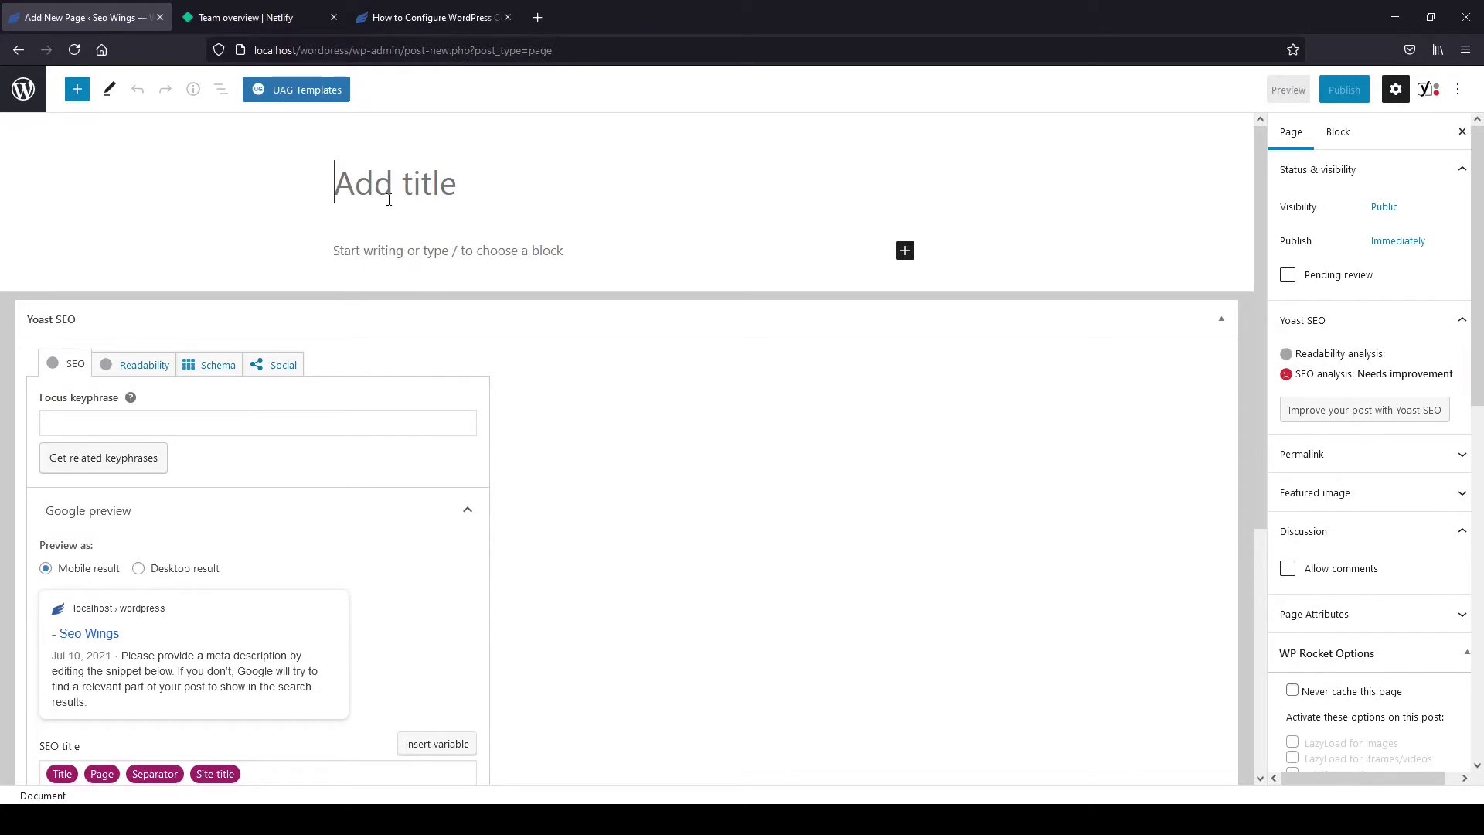
type("Contac")
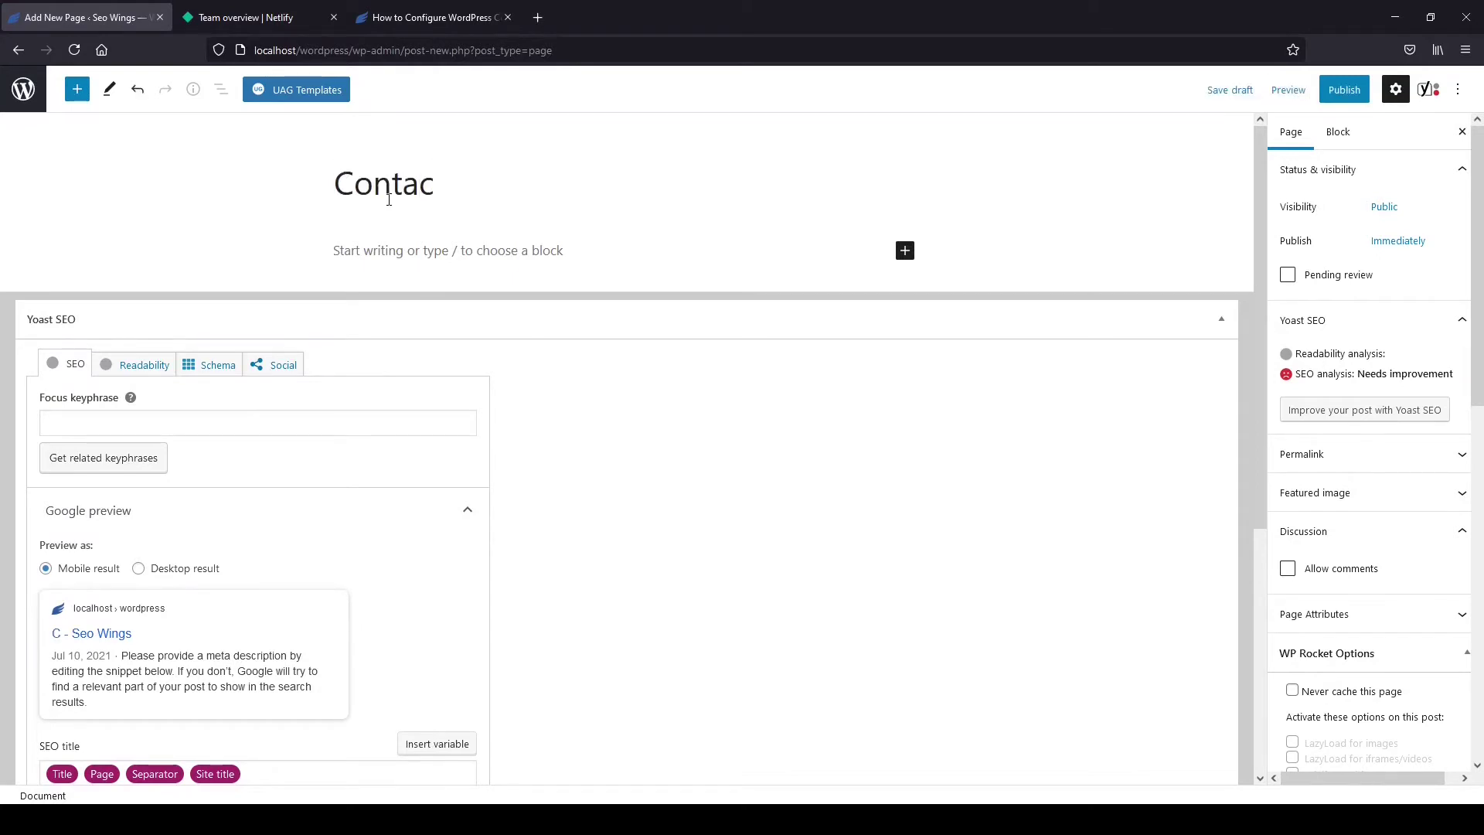
type("t Us")
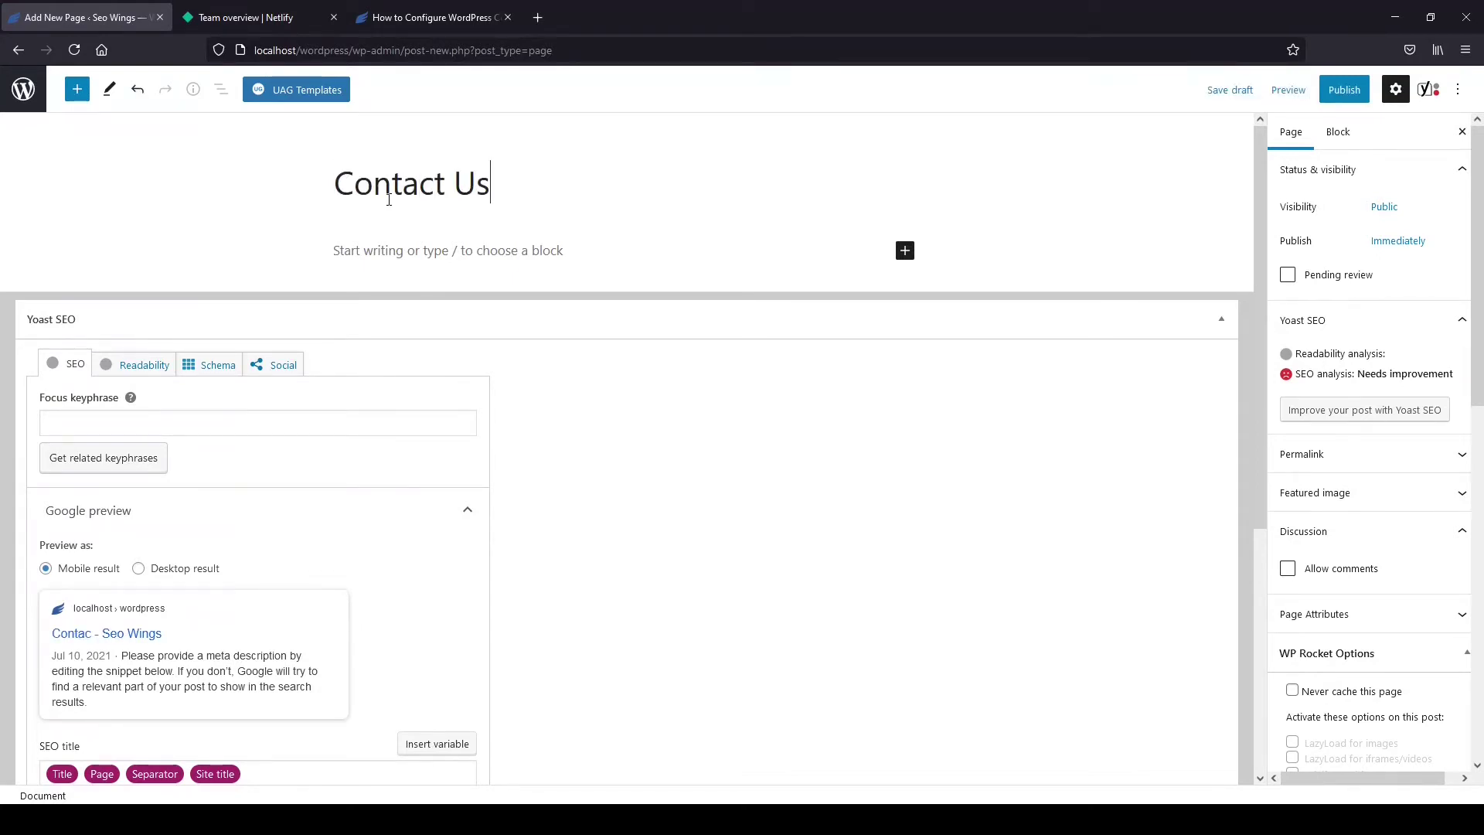
left_click(905, 249)
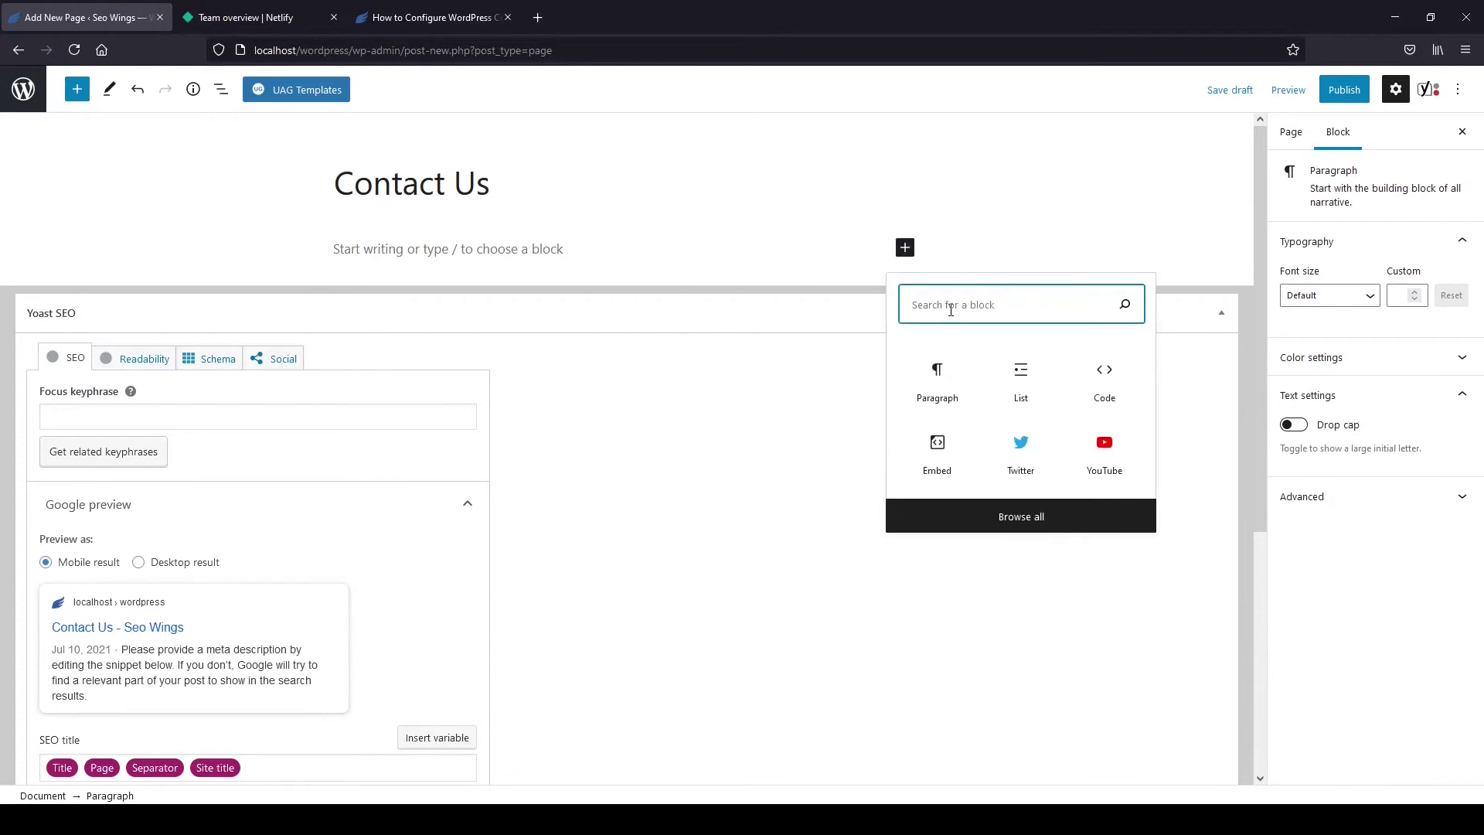
type("custom")
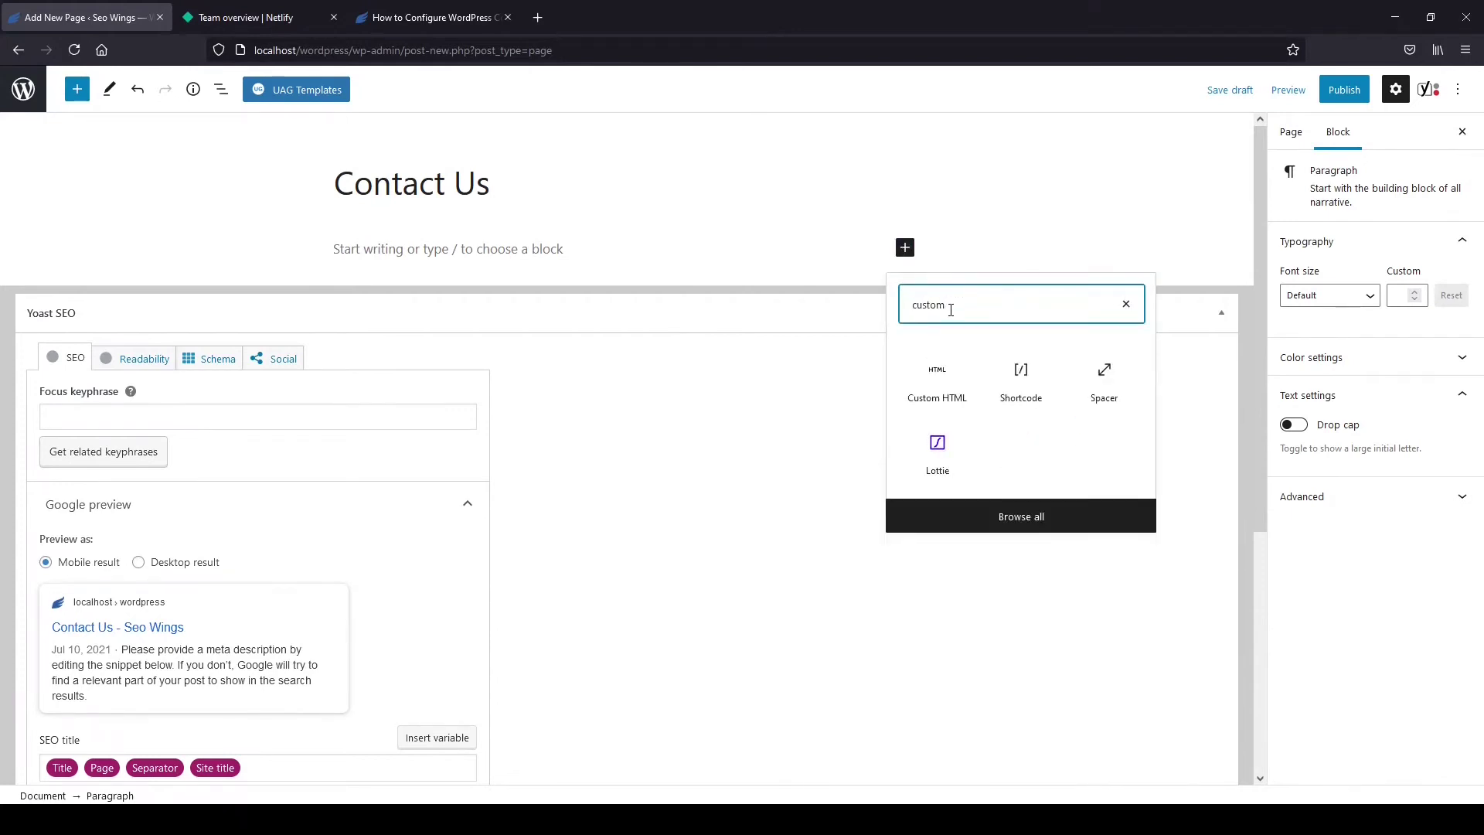
left_click(950, 379)
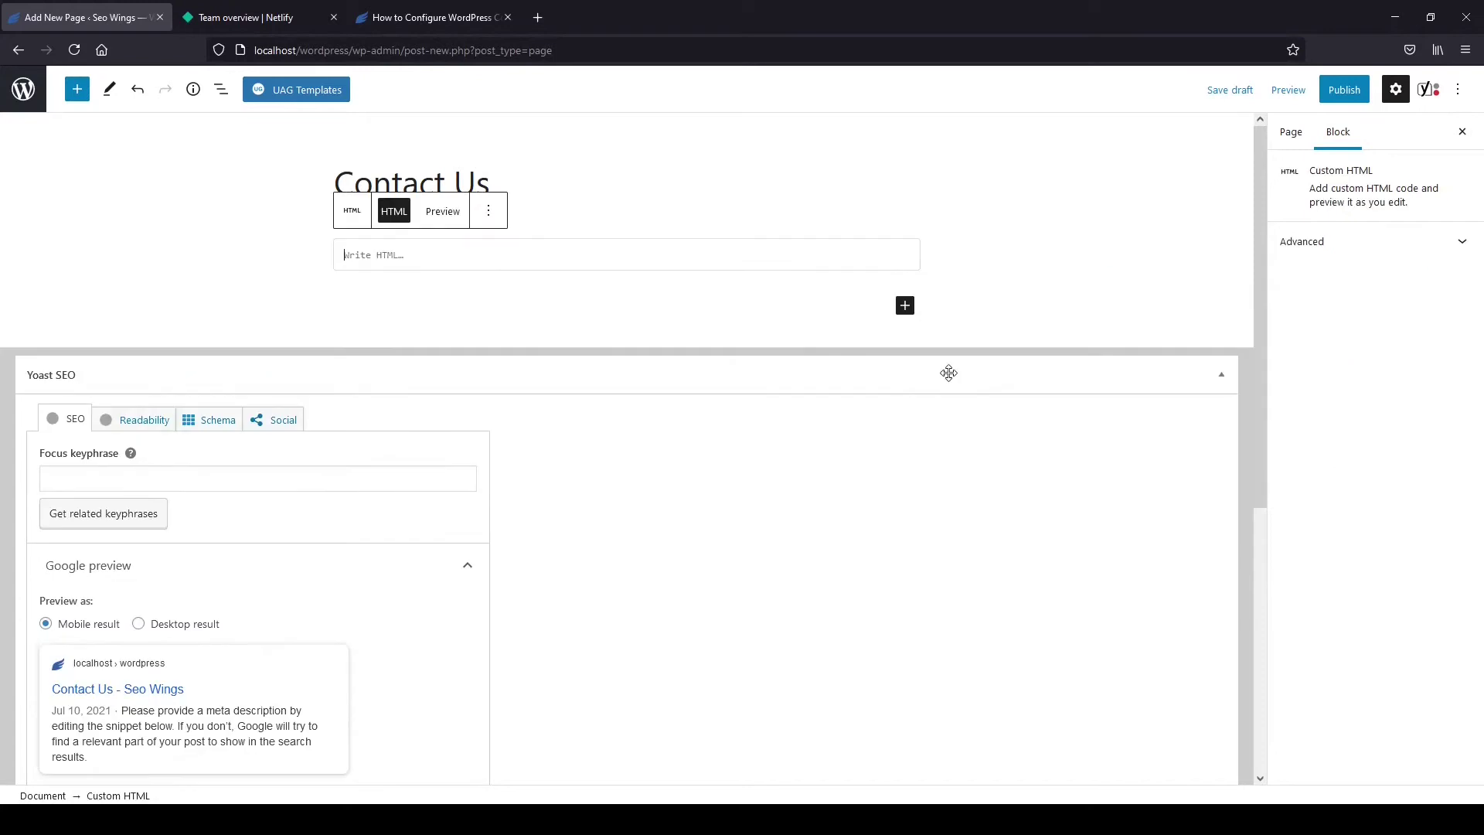
Copy the contact form code from the How to Configure WordPress article and return to the editor.
left_click(415, 18)
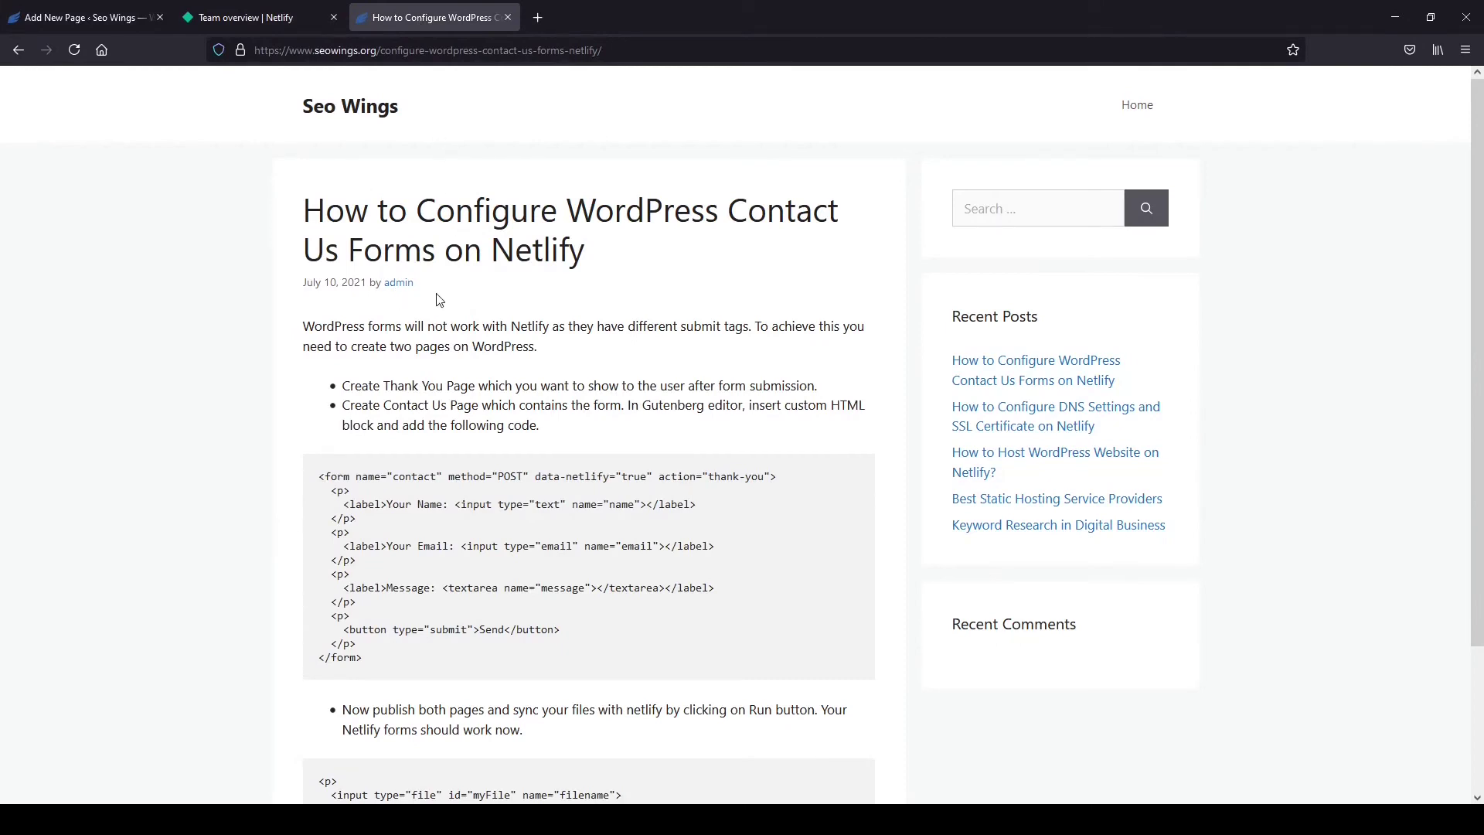
left_click_drag(371, 655, 316, 480)
key("ctrl+c")
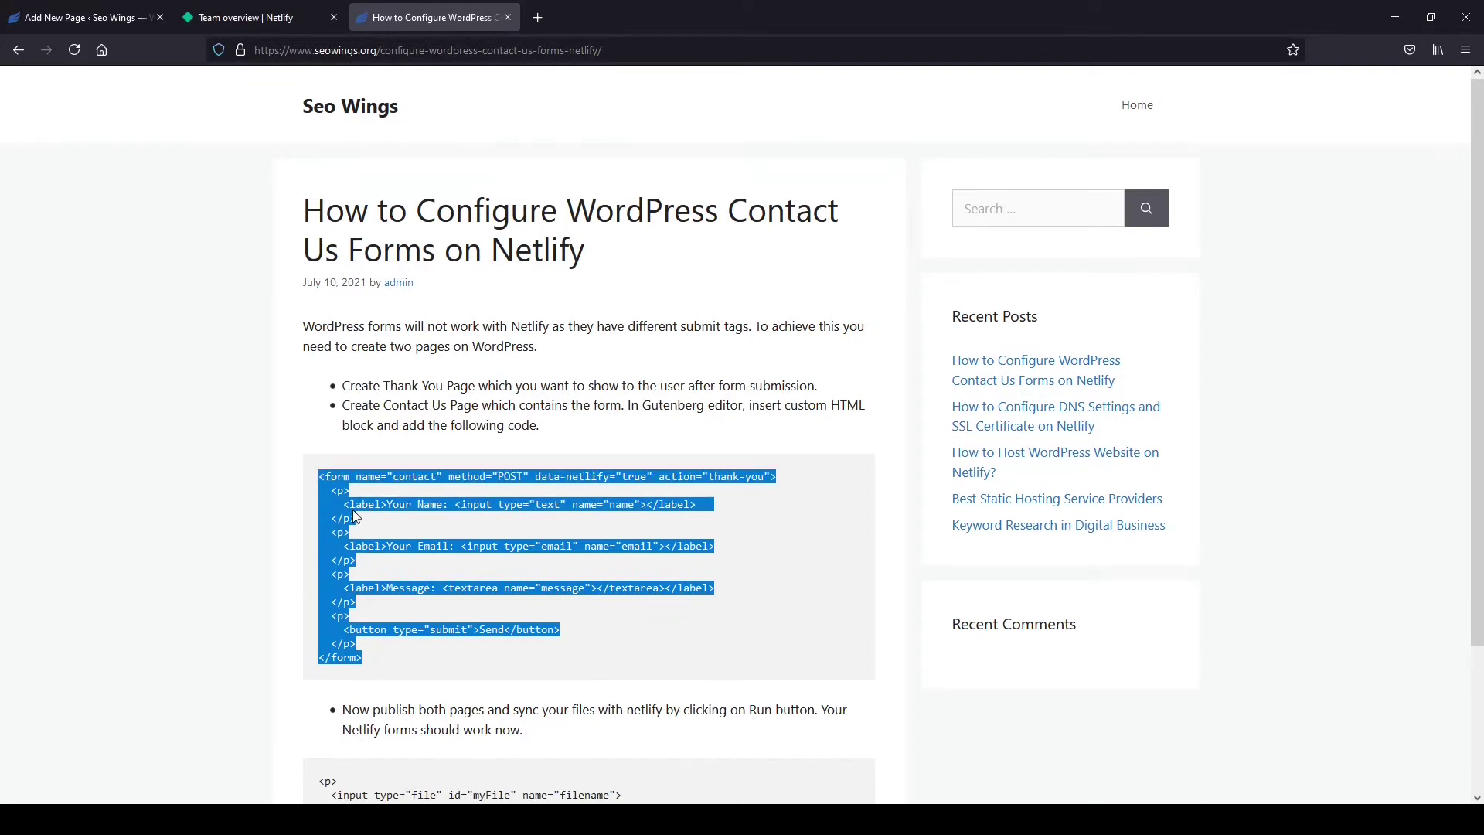
left_click(104, 15)
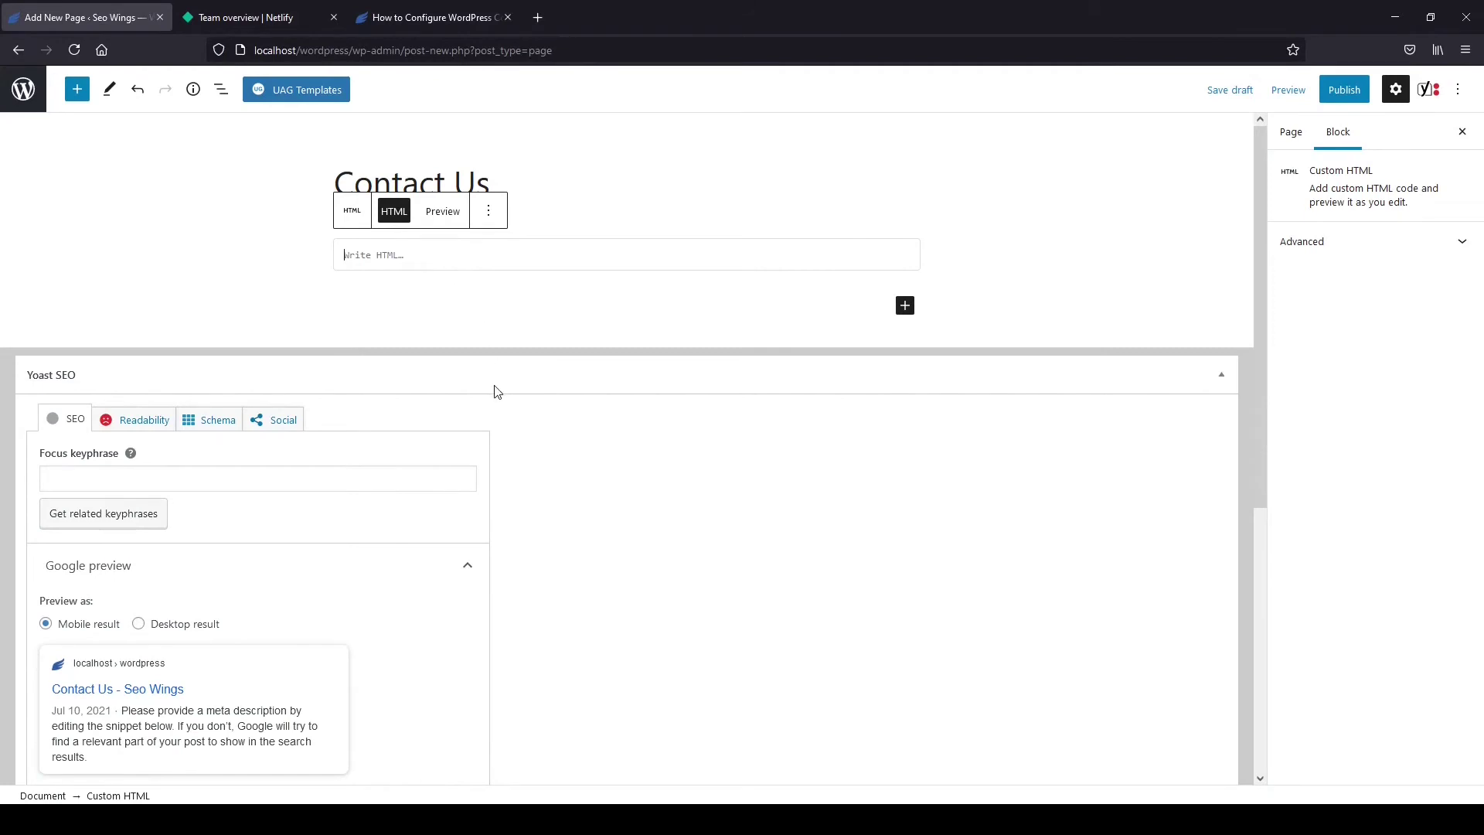
Paste the Netlify contact form code into the Custom HTML block and preview how it renders.
key("ctrl+v")
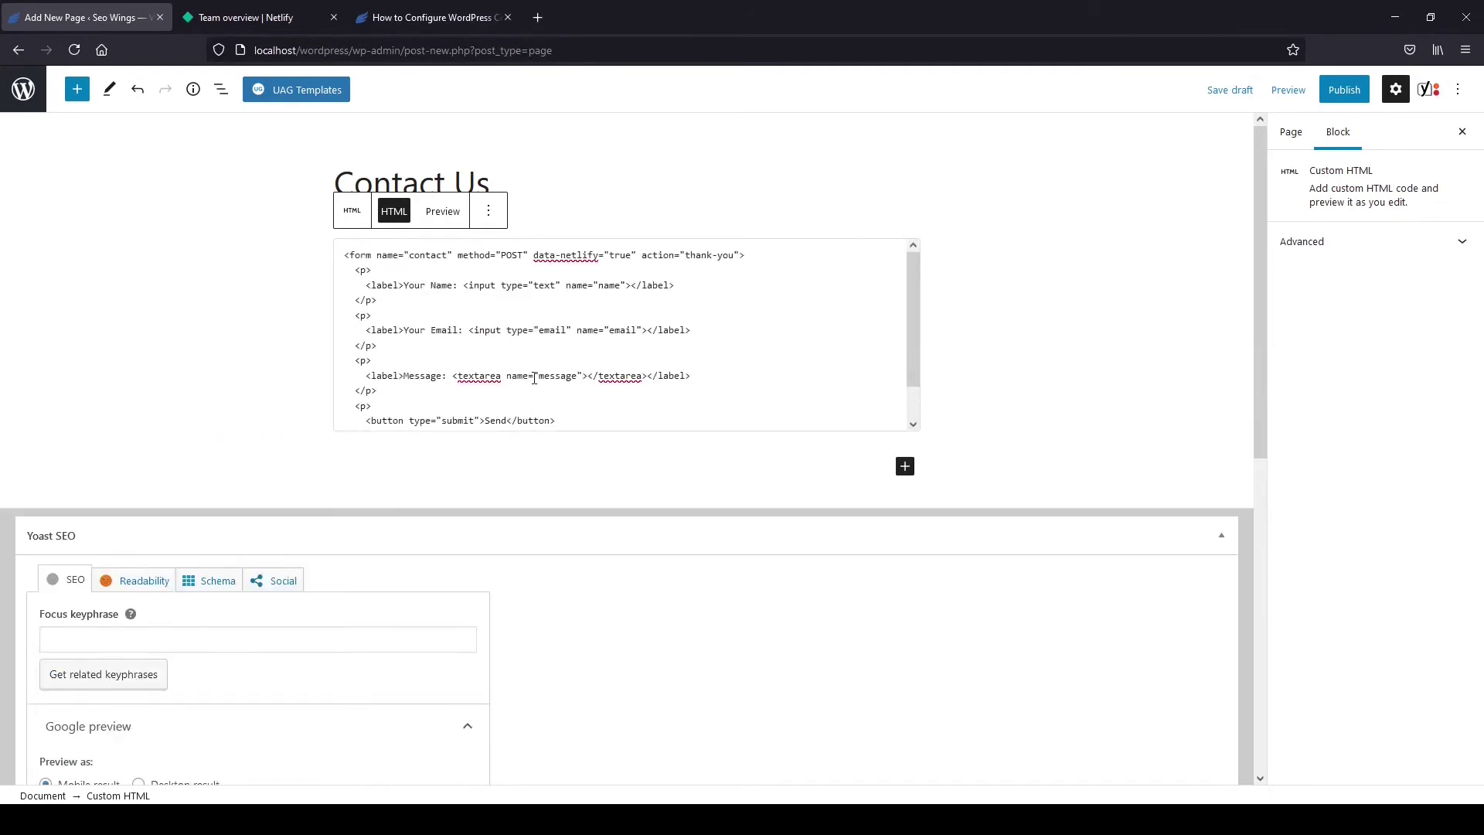
left_click(445, 214)
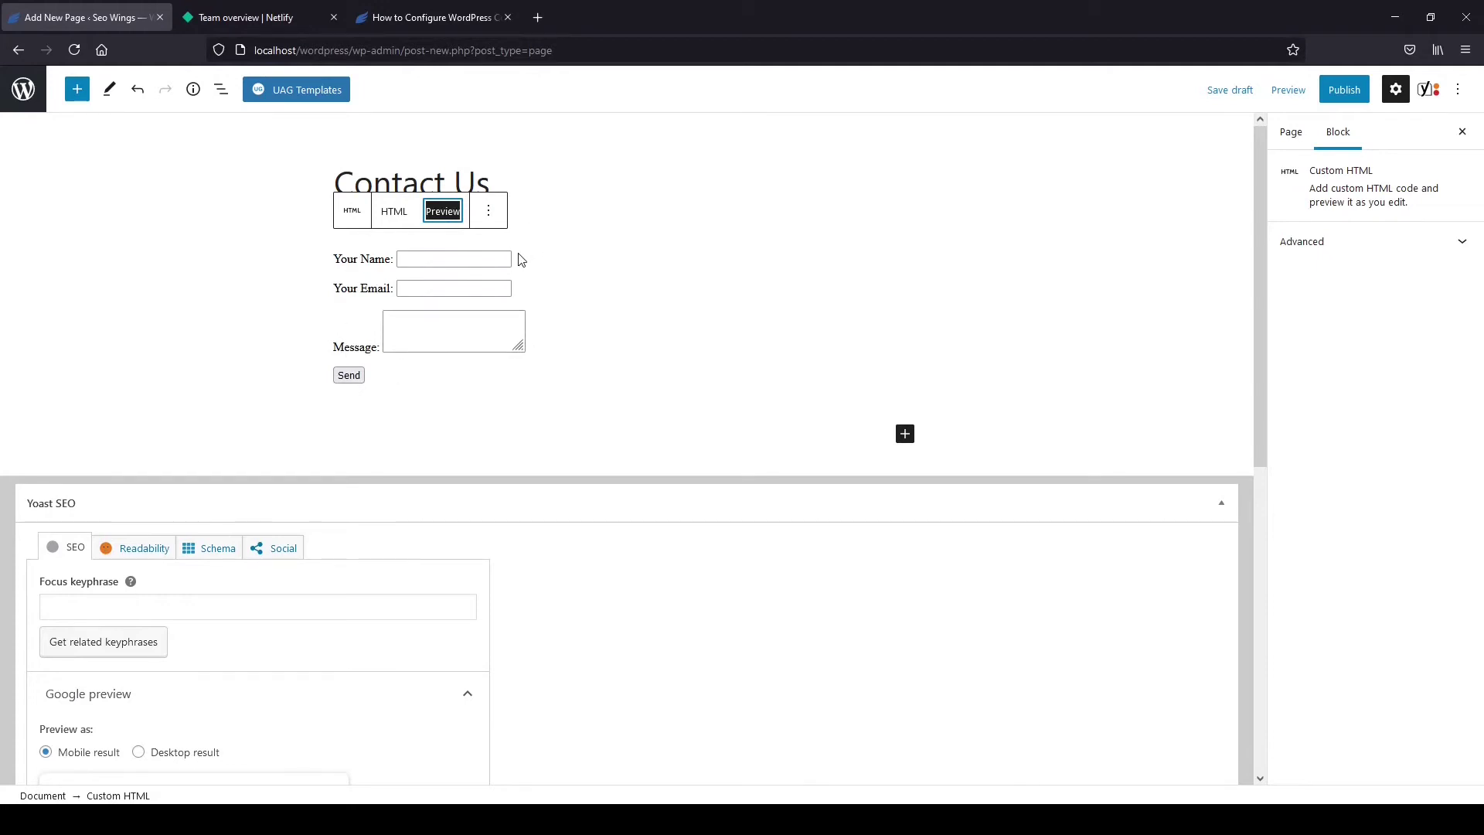
left_click(403, 216)
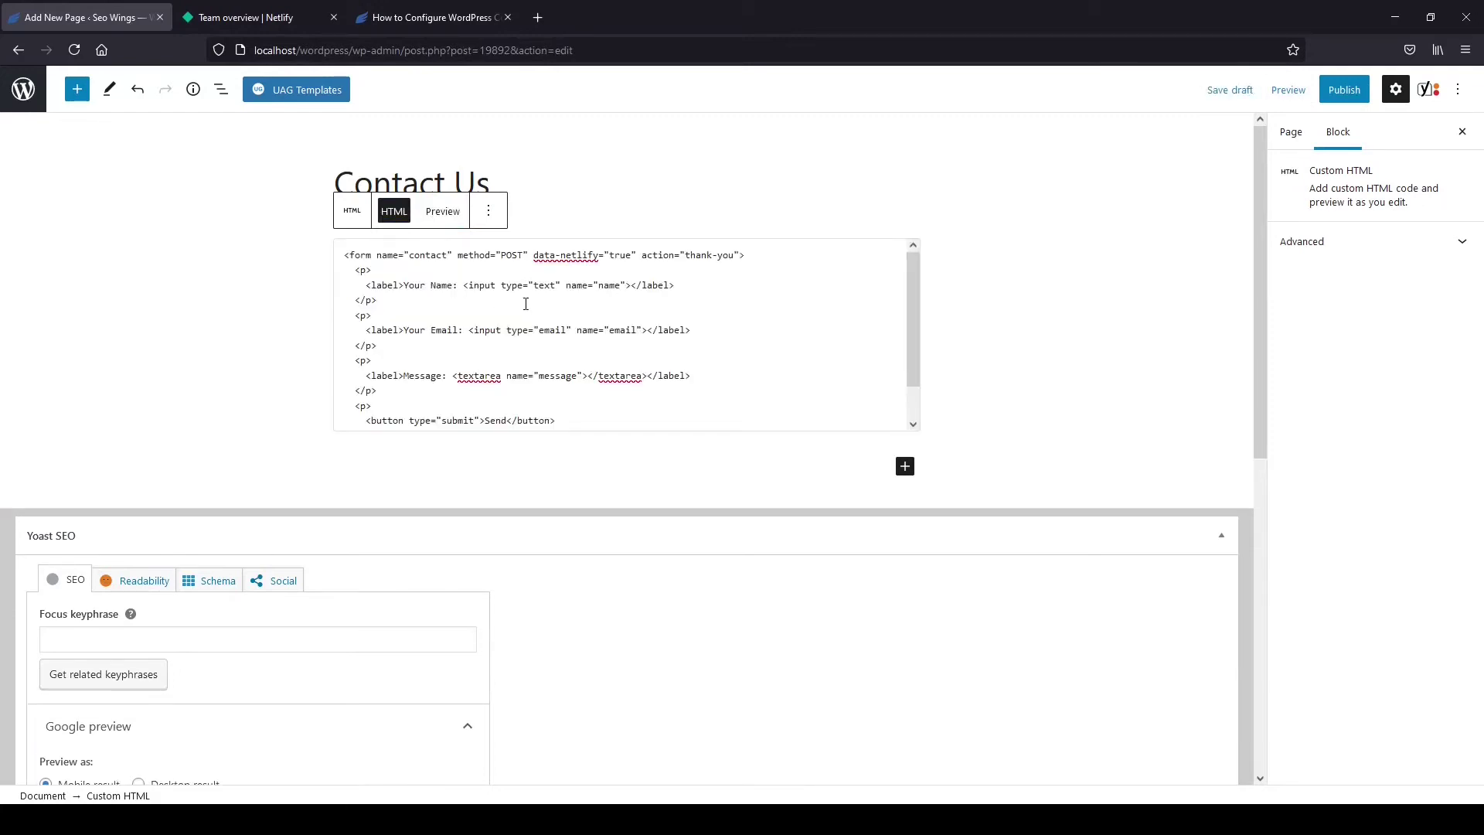
Review the form's name 'contact', its data-netlify attribute and its 'thank-you' action in the code.
double_click(434, 256)
left_click_drag(534, 255, 606, 257)
left_click(642, 255)
left_click_drag(735, 255, 687, 258)
scroll(686, 330, "down", 1)
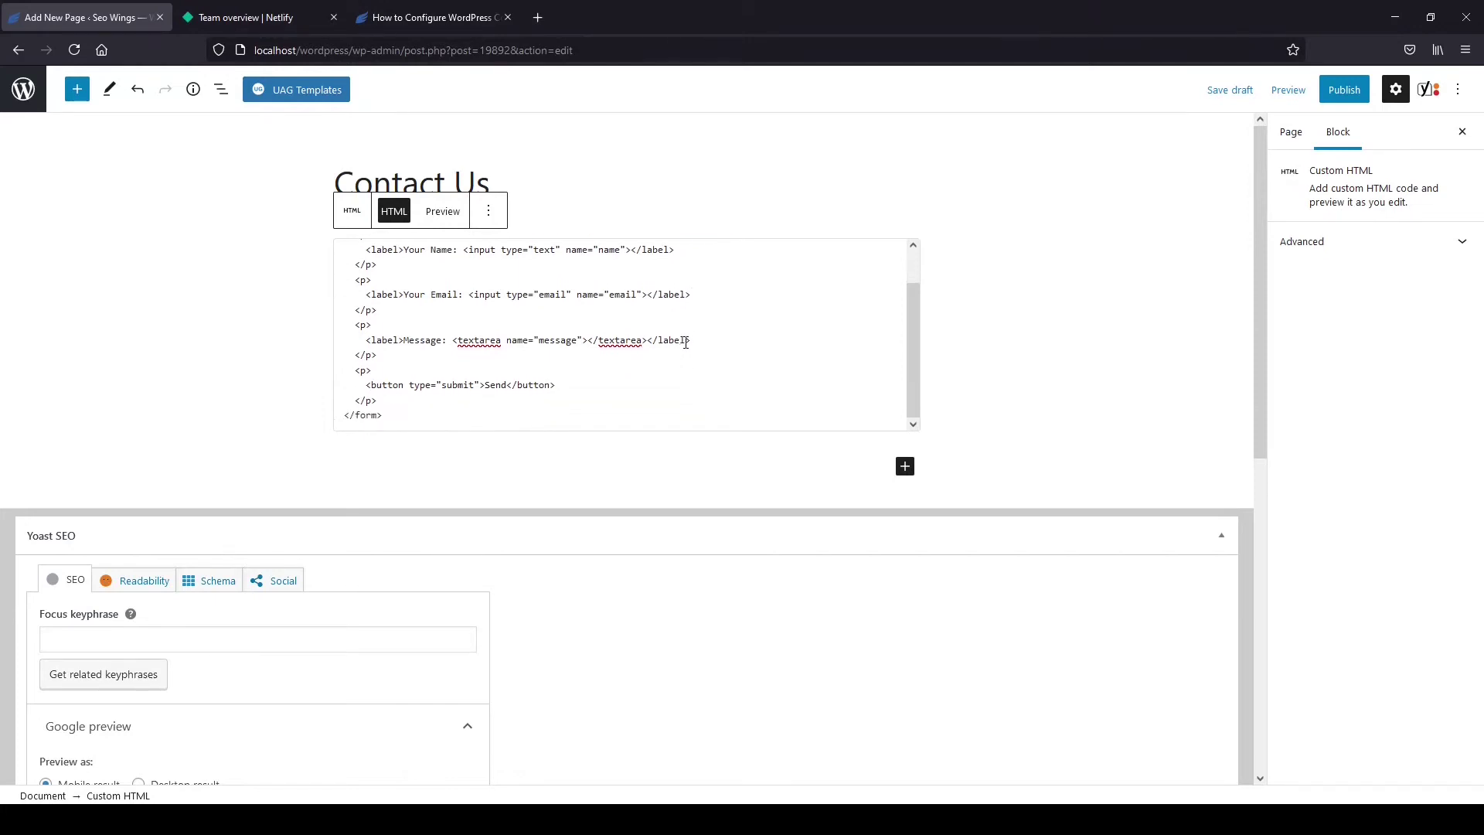
scroll(685, 342, "up", 1)
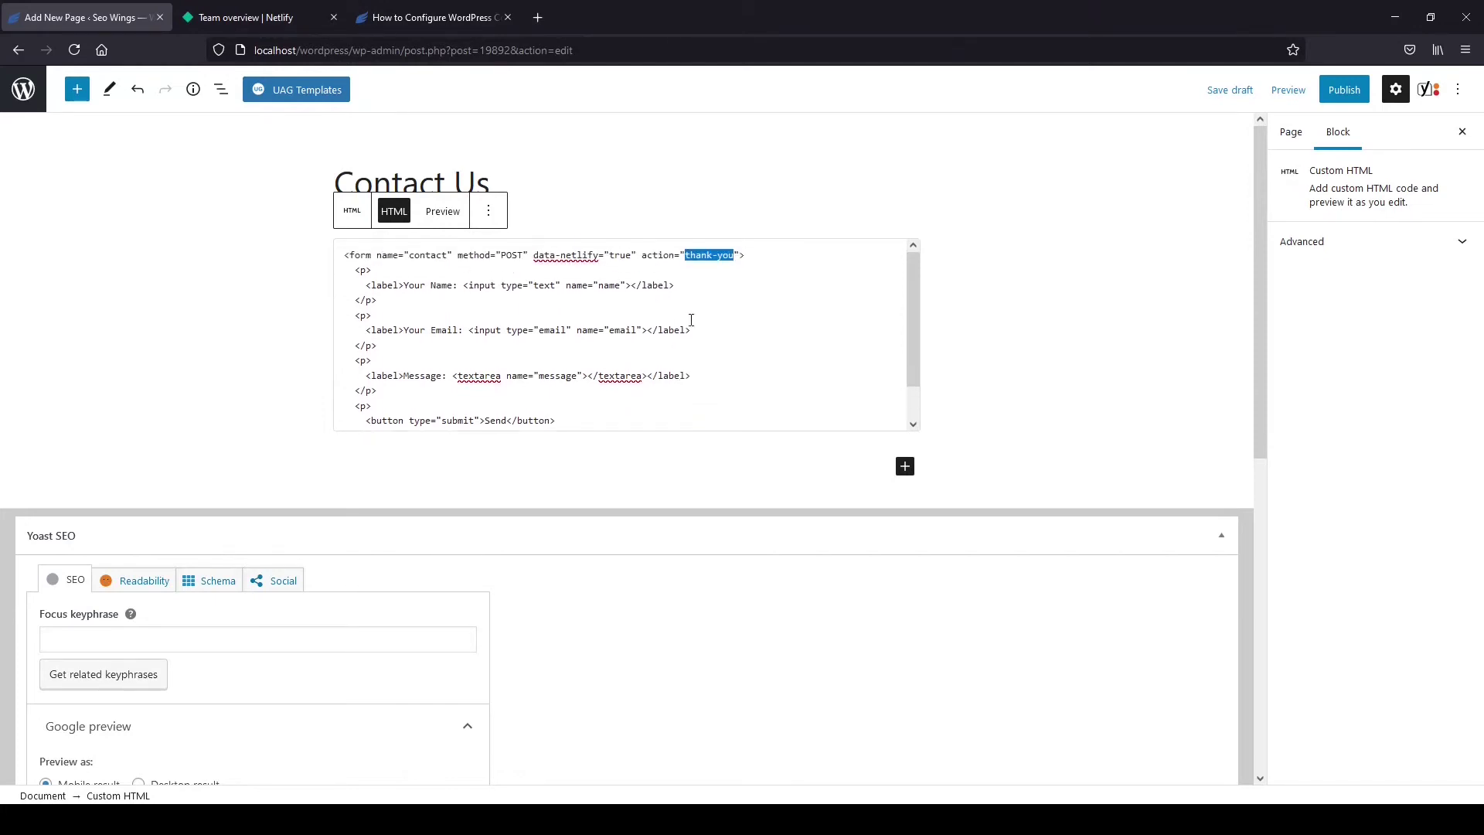
Publish the Contact Us page.
left_click(1344, 92)
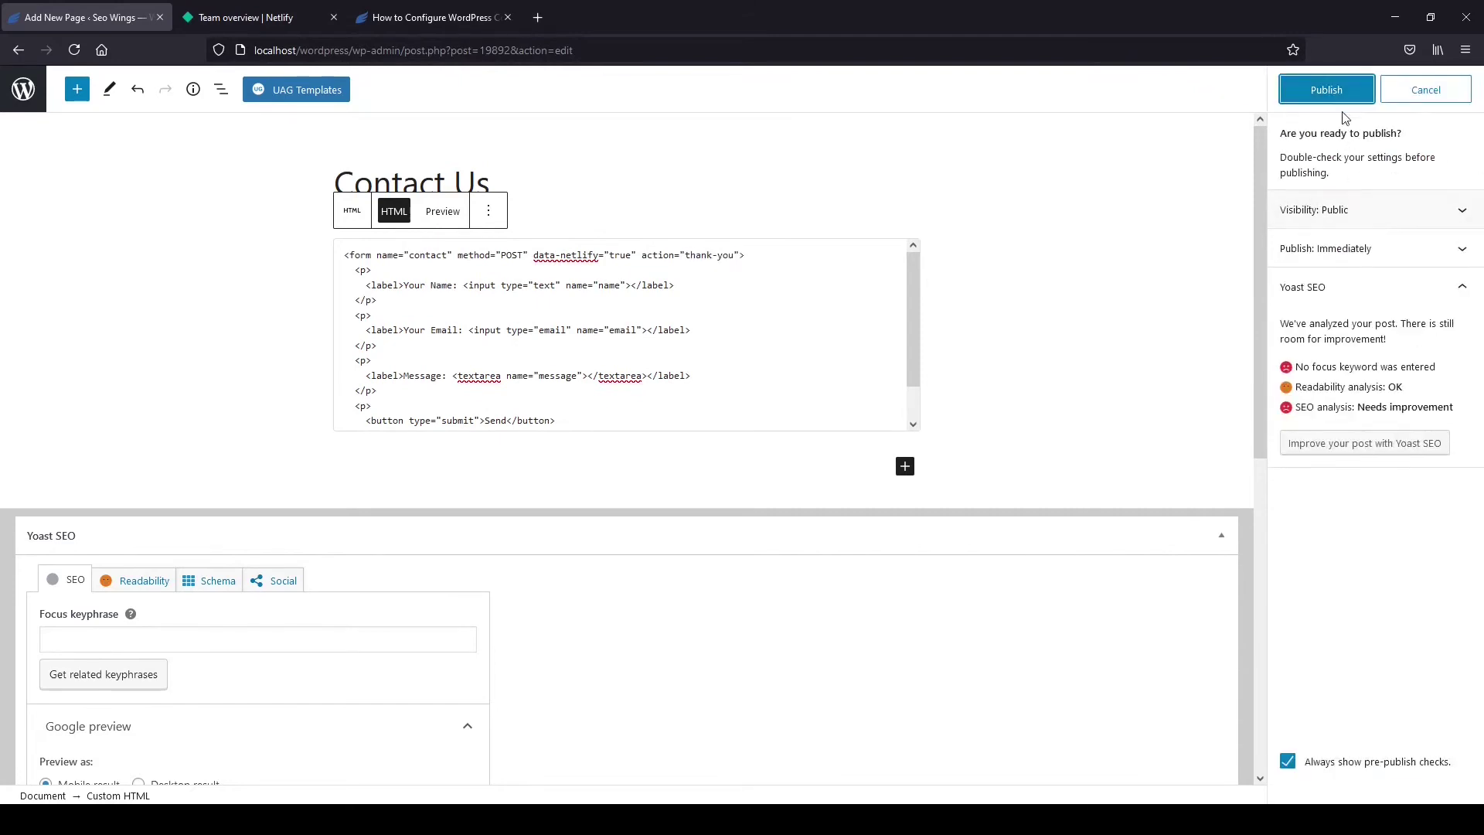
left_click(1326, 91)
left_click(1325, 103)
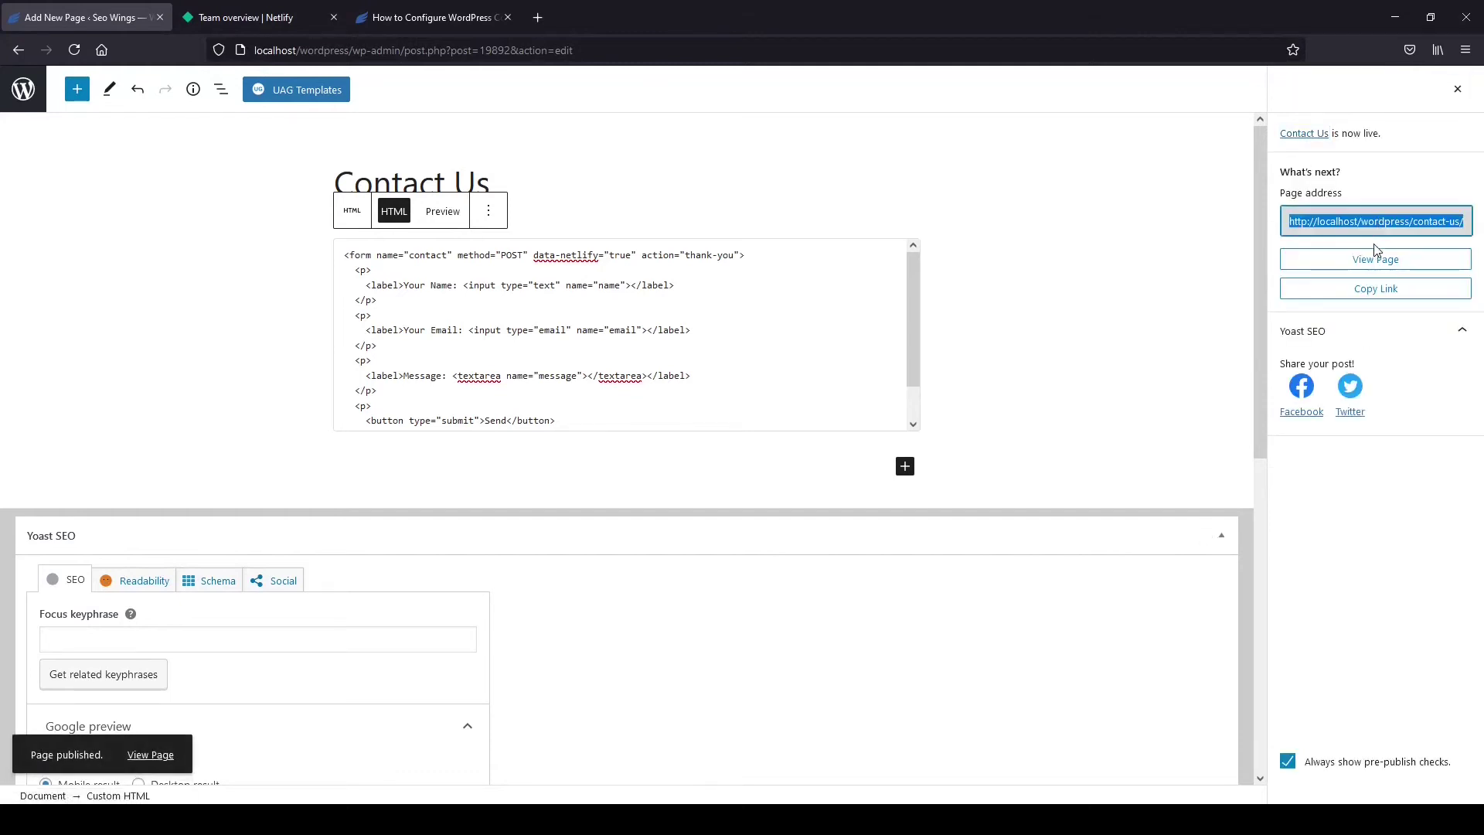
View the live Contact Us form, enlarge the Message box, and click into the email field.
left_click(1383, 259)
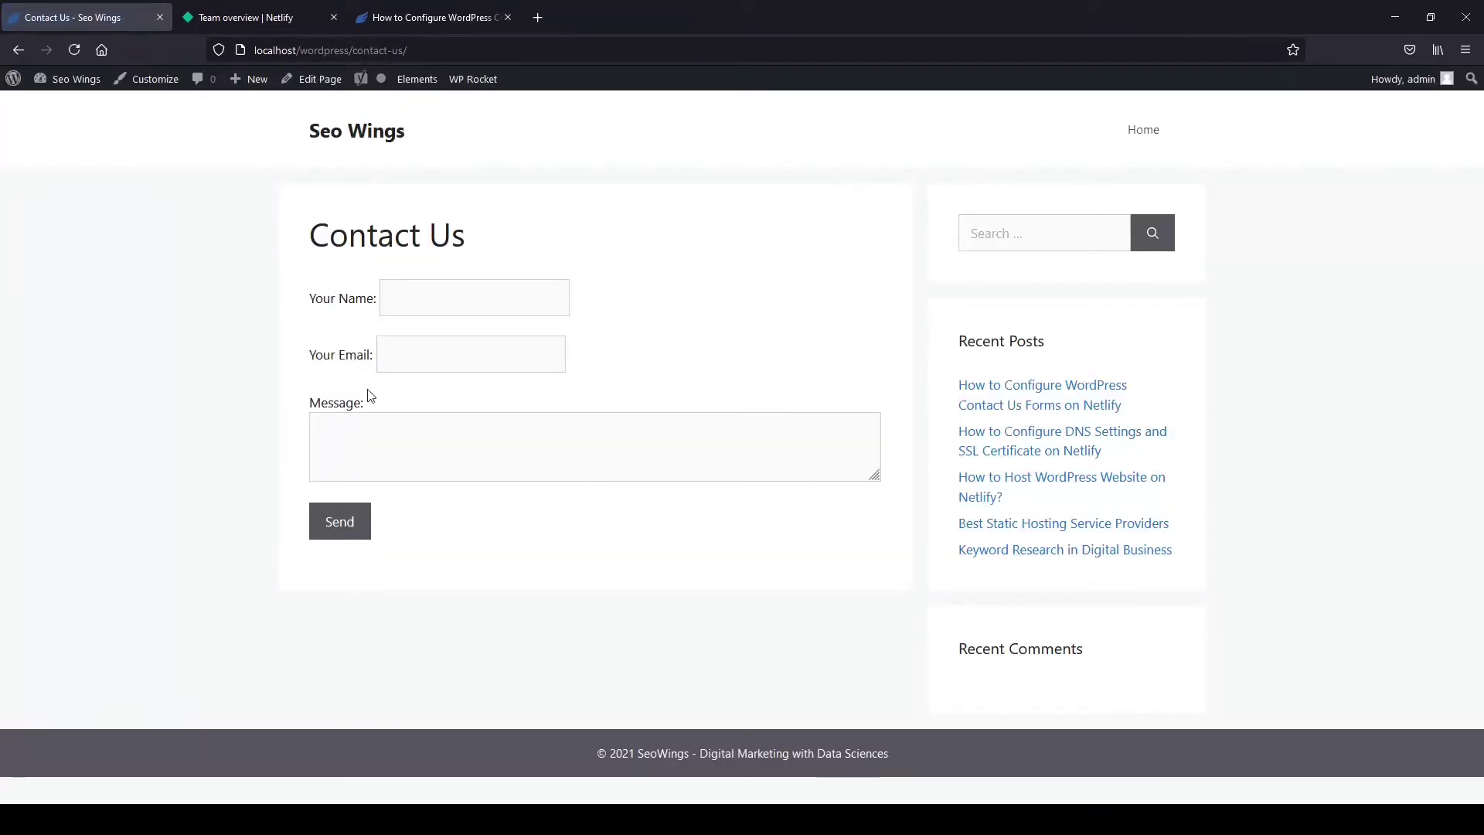
left_click_drag(876, 476, 841, 624)
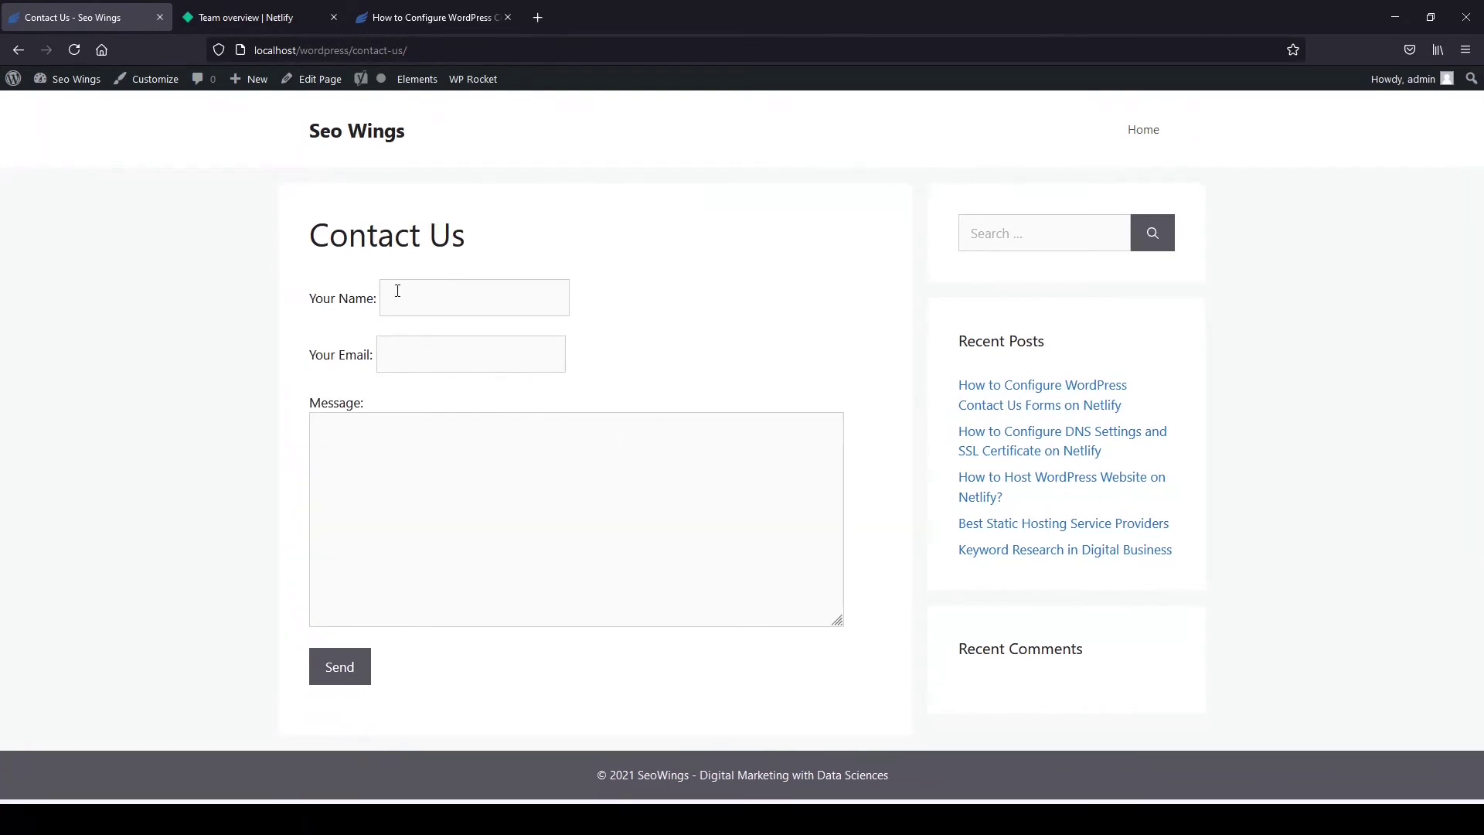
left_click(429, 347)
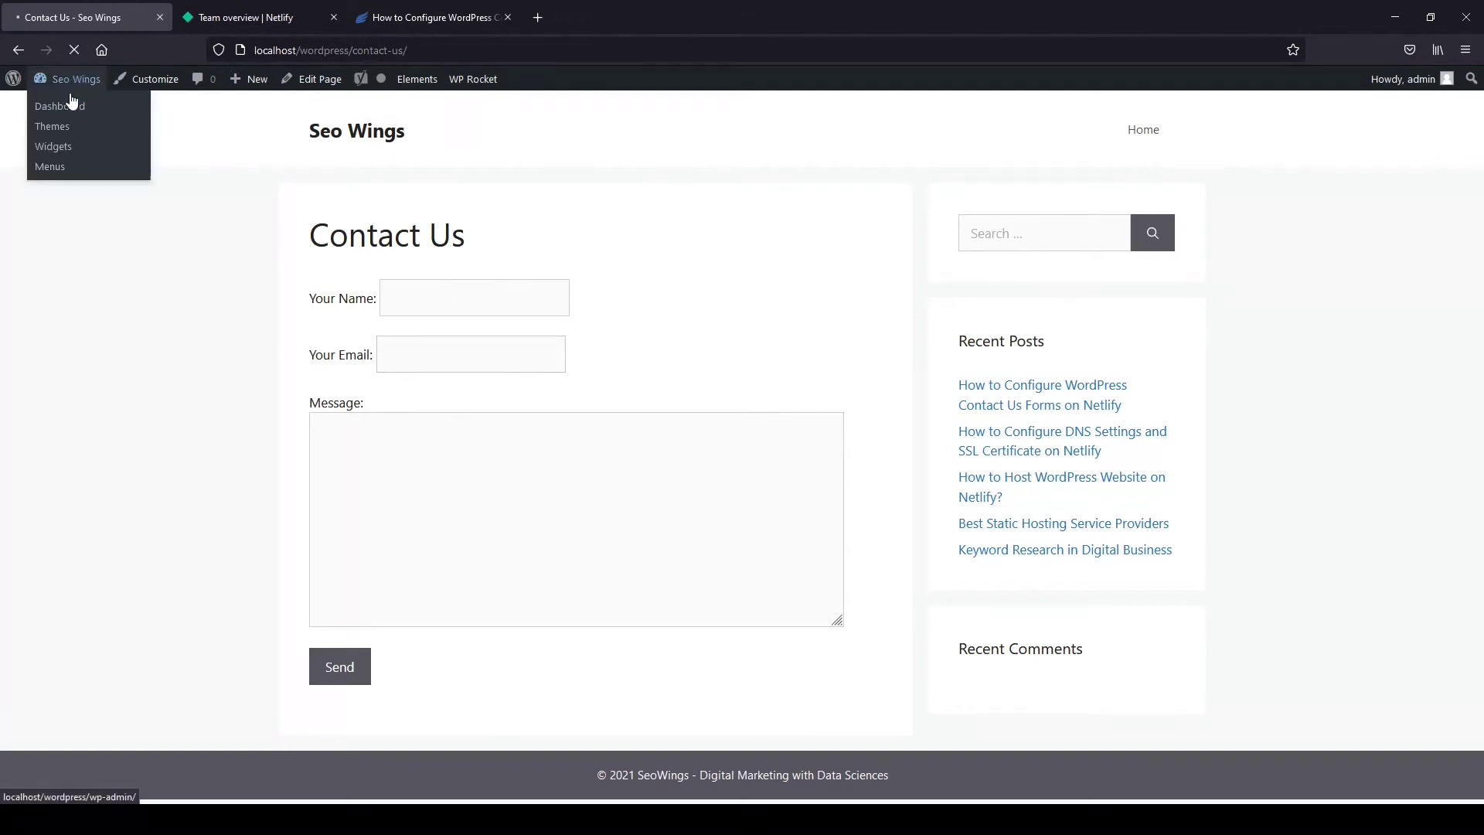
Verify the WP2Static Netlify addon's Site ID and token, then go to the WP2Static Run page.
left_click(68, 101)
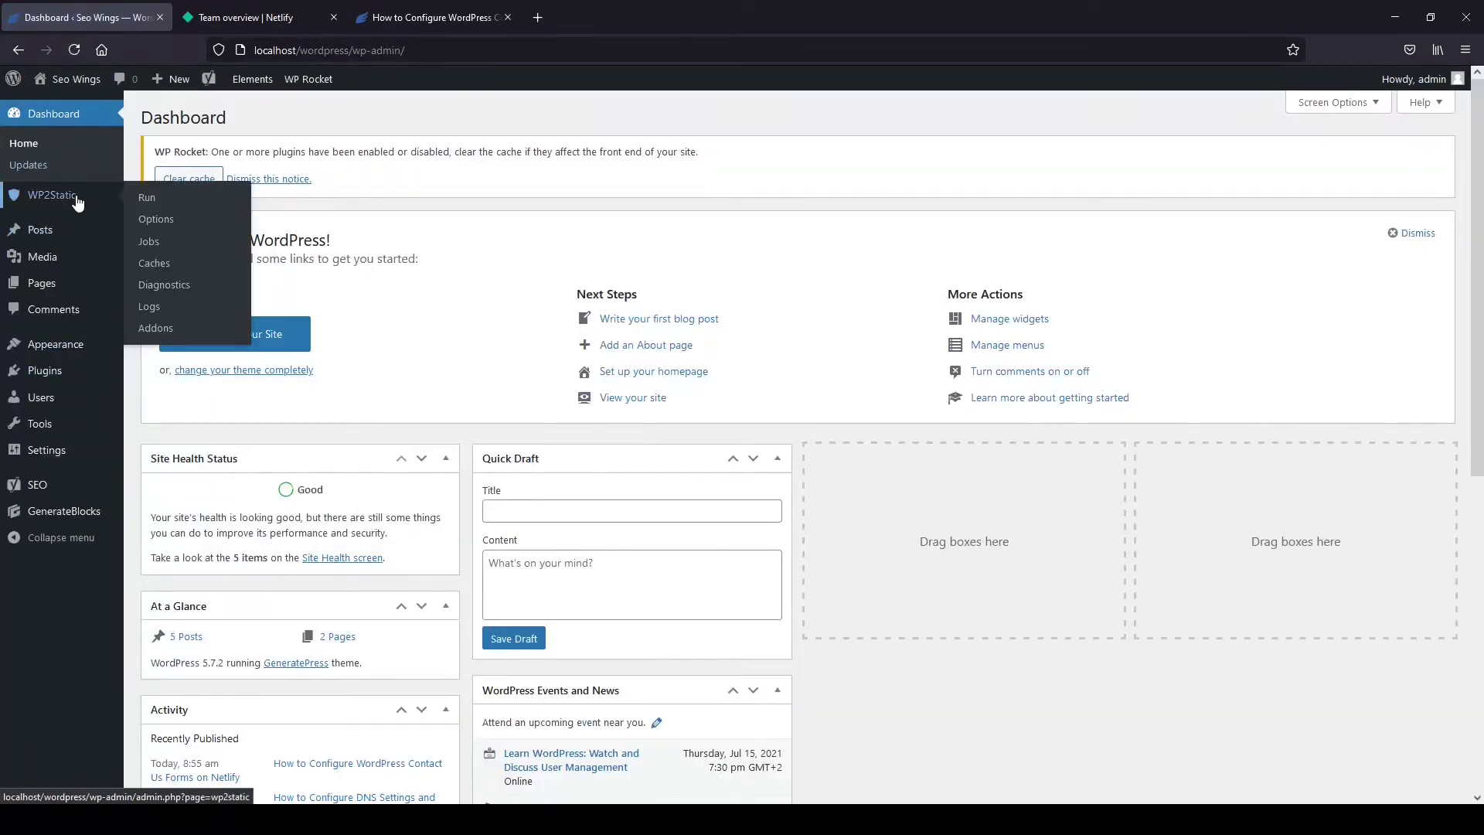
left_click(78, 202)
left_click(46, 308)
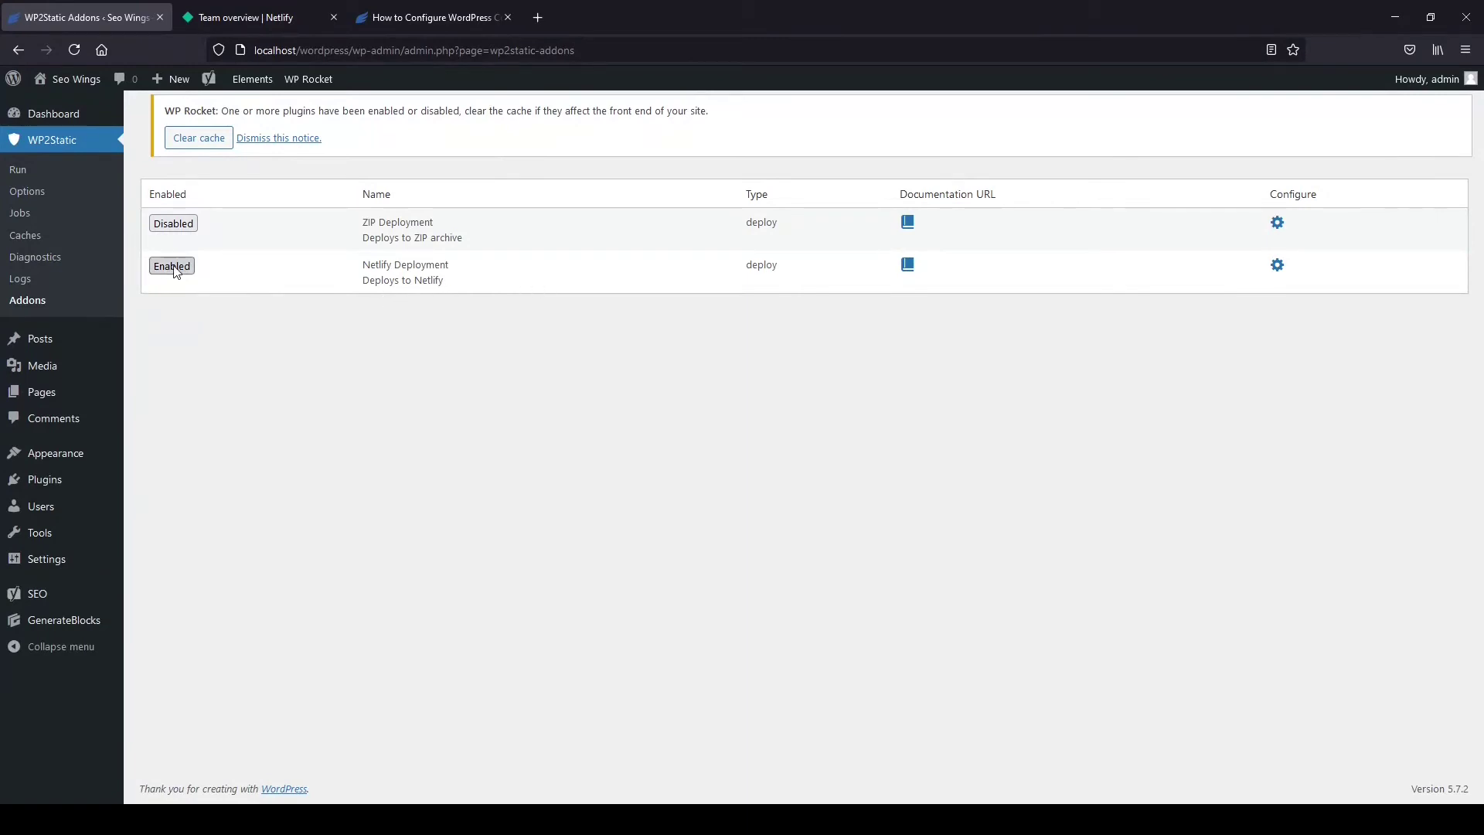
left_click(1279, 267)
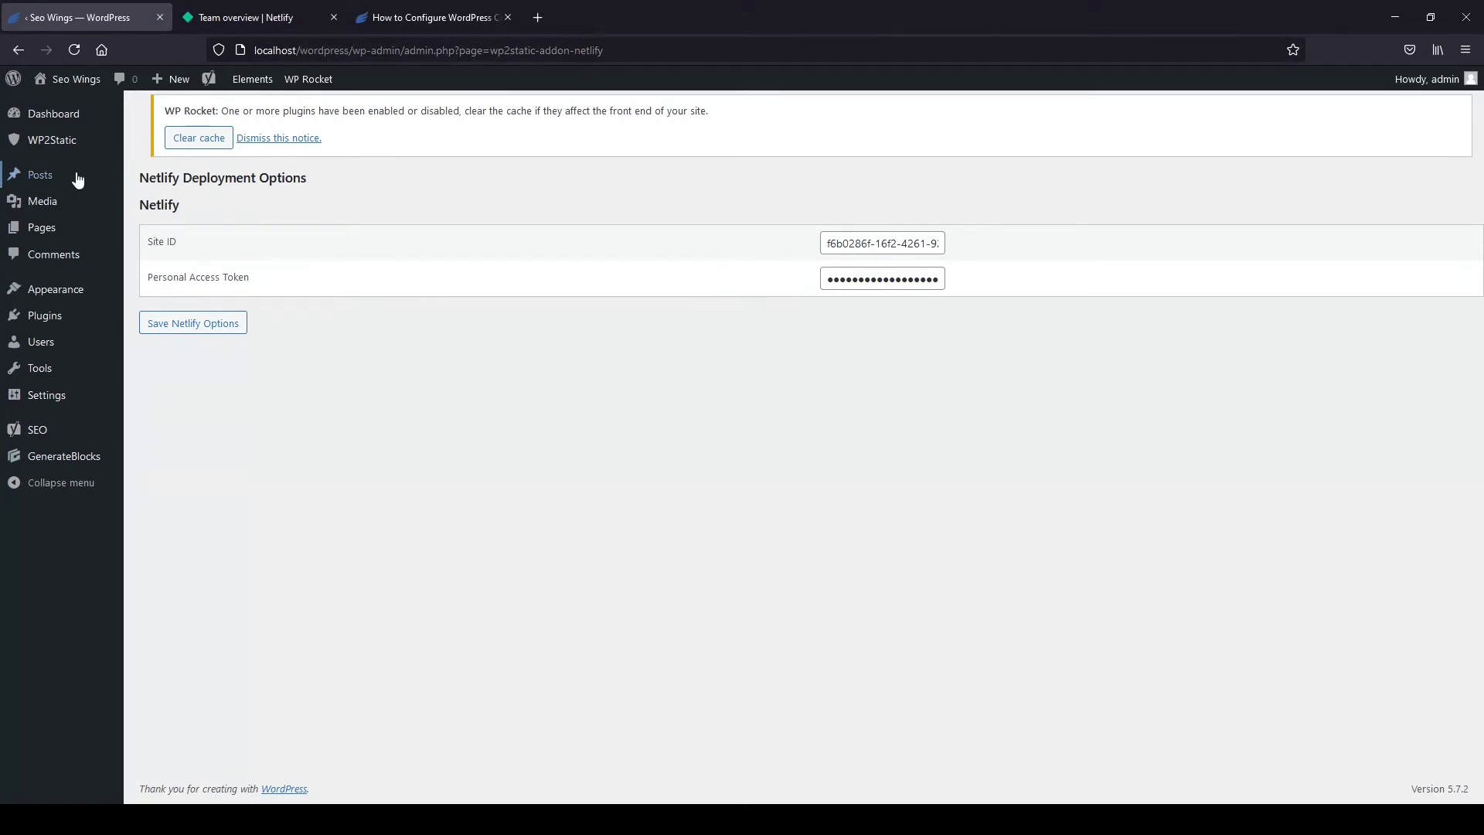
left_click(71, 148)
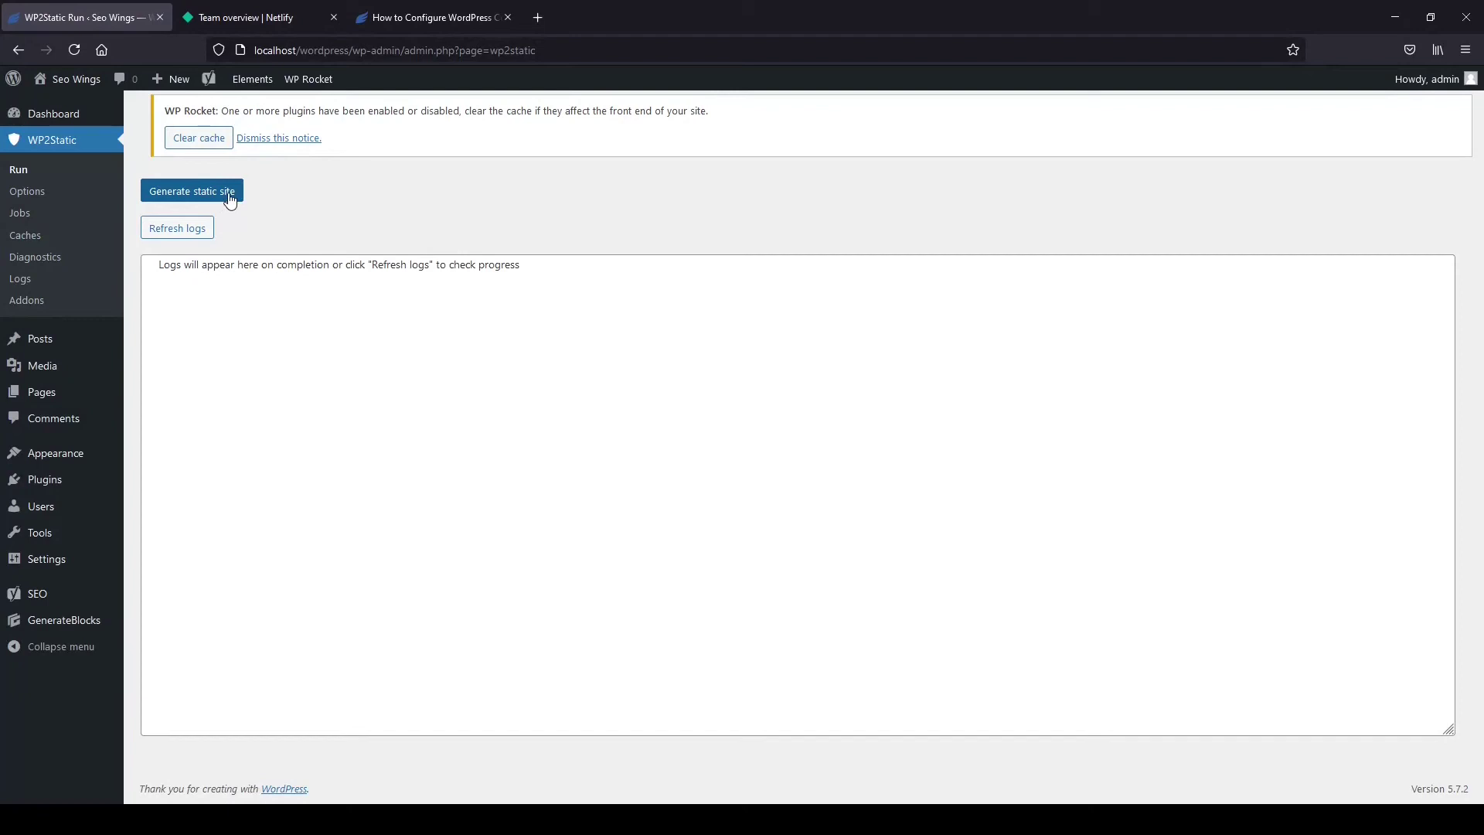
Generate the static site, deploy it to Netlify (14 files), and move to Netlify Forms.
left_click(229, 198)
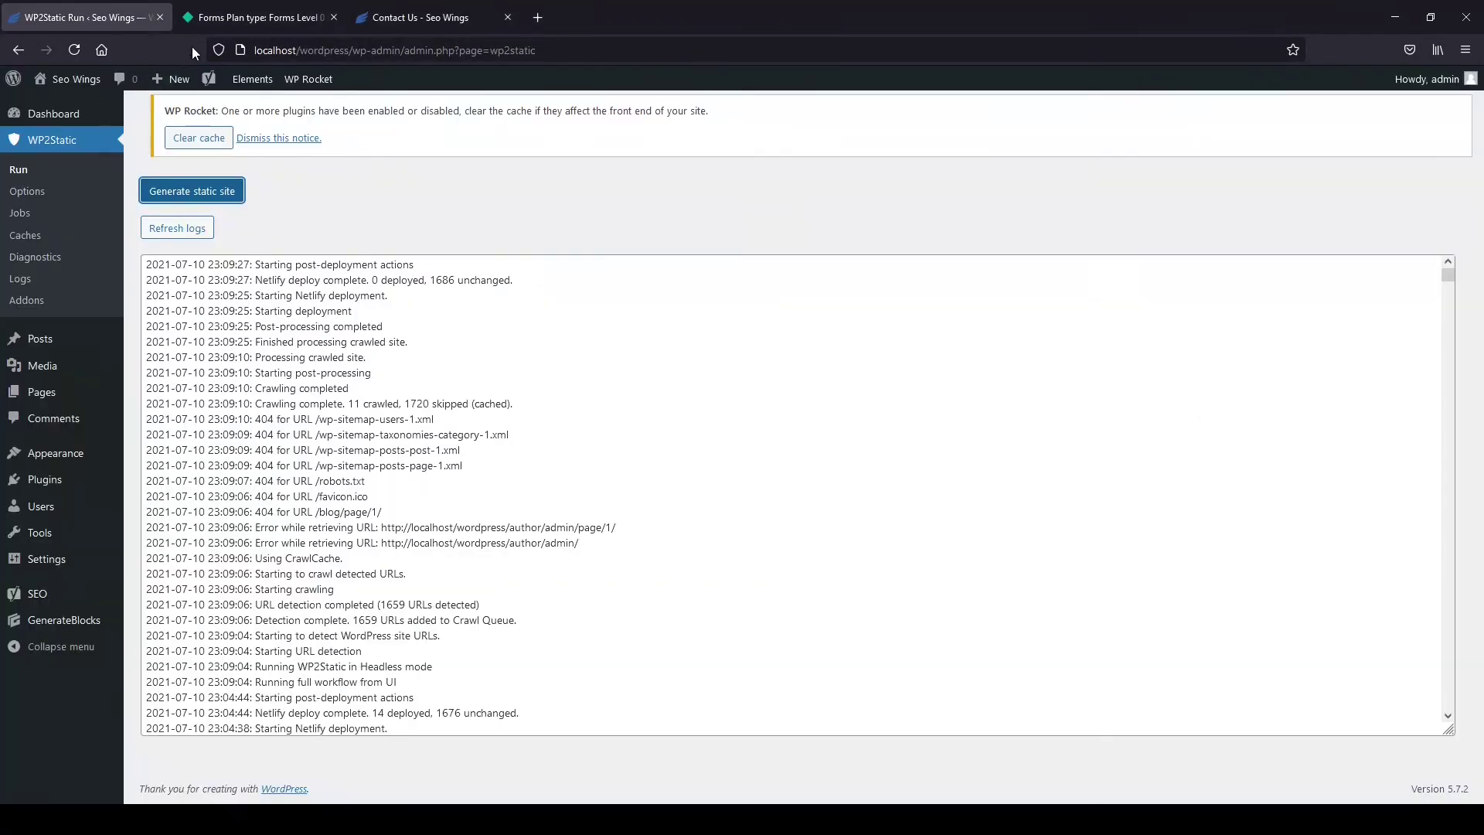
left_click(248, 17)
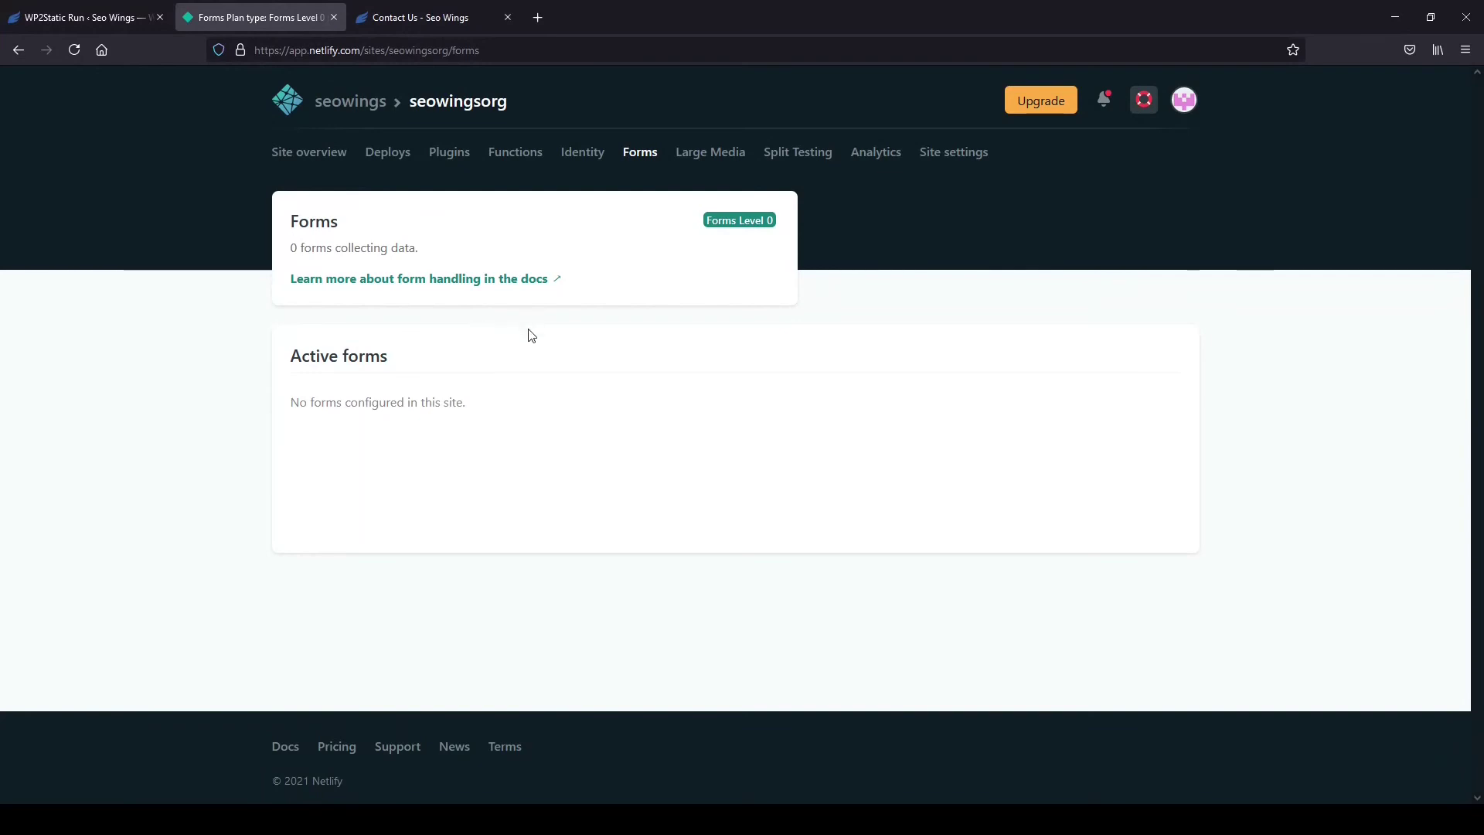
Reload Netlify Forms to confirm the active 'contact' form has no submissions, then return to WP2Static.
key("F5")
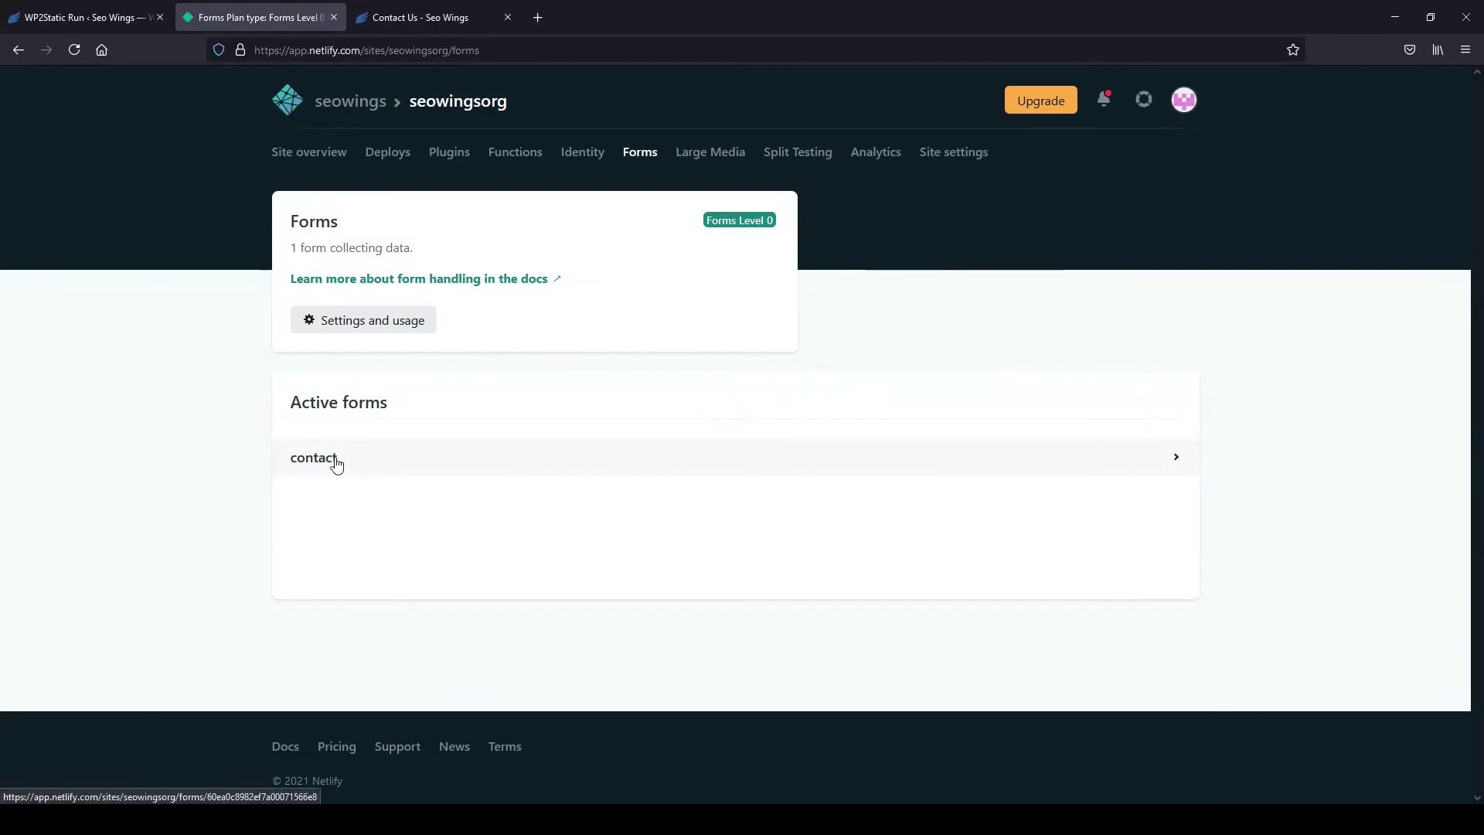
left_click(386, 462)
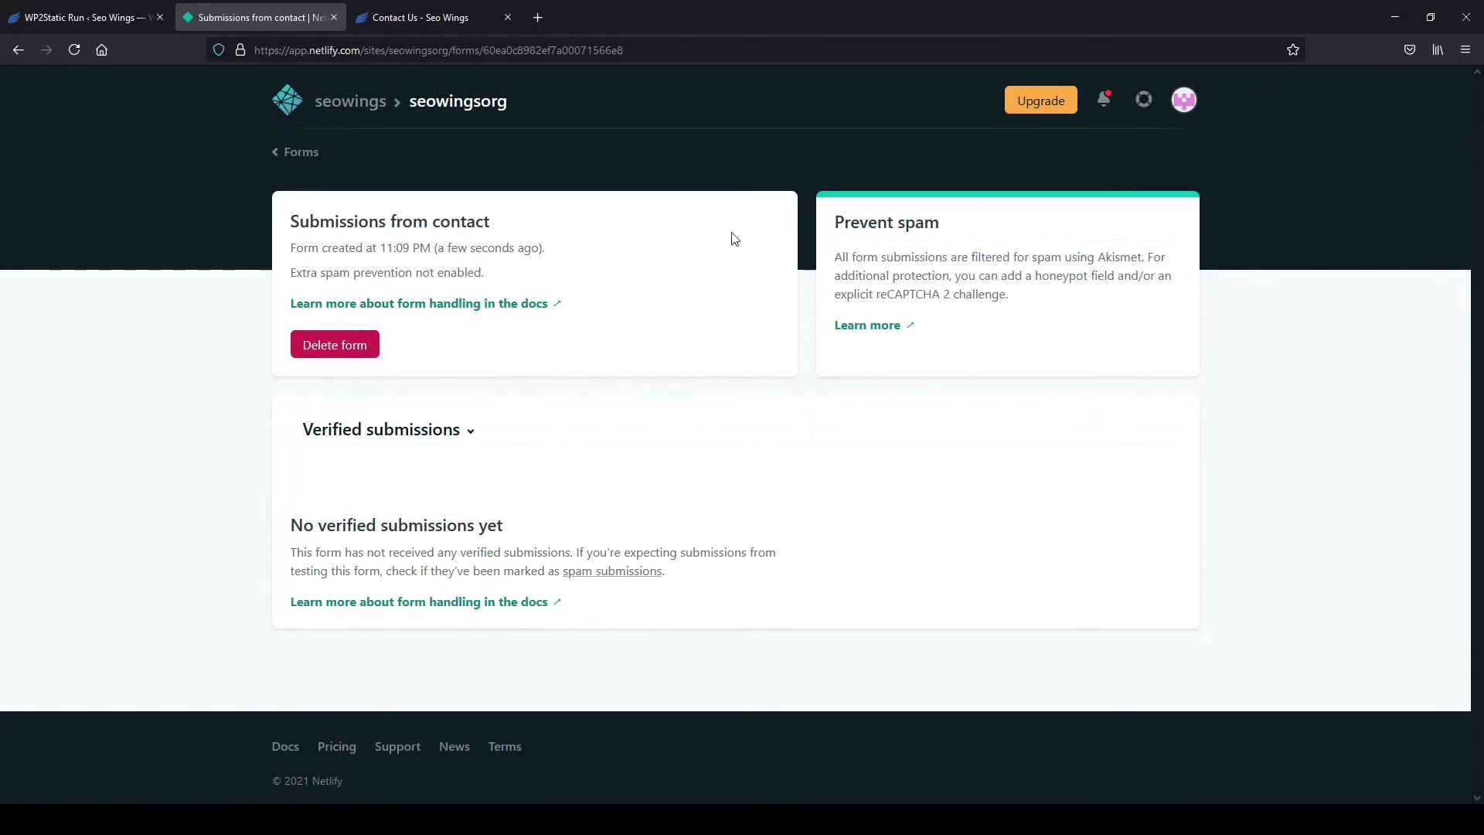
left_click(300, 155)
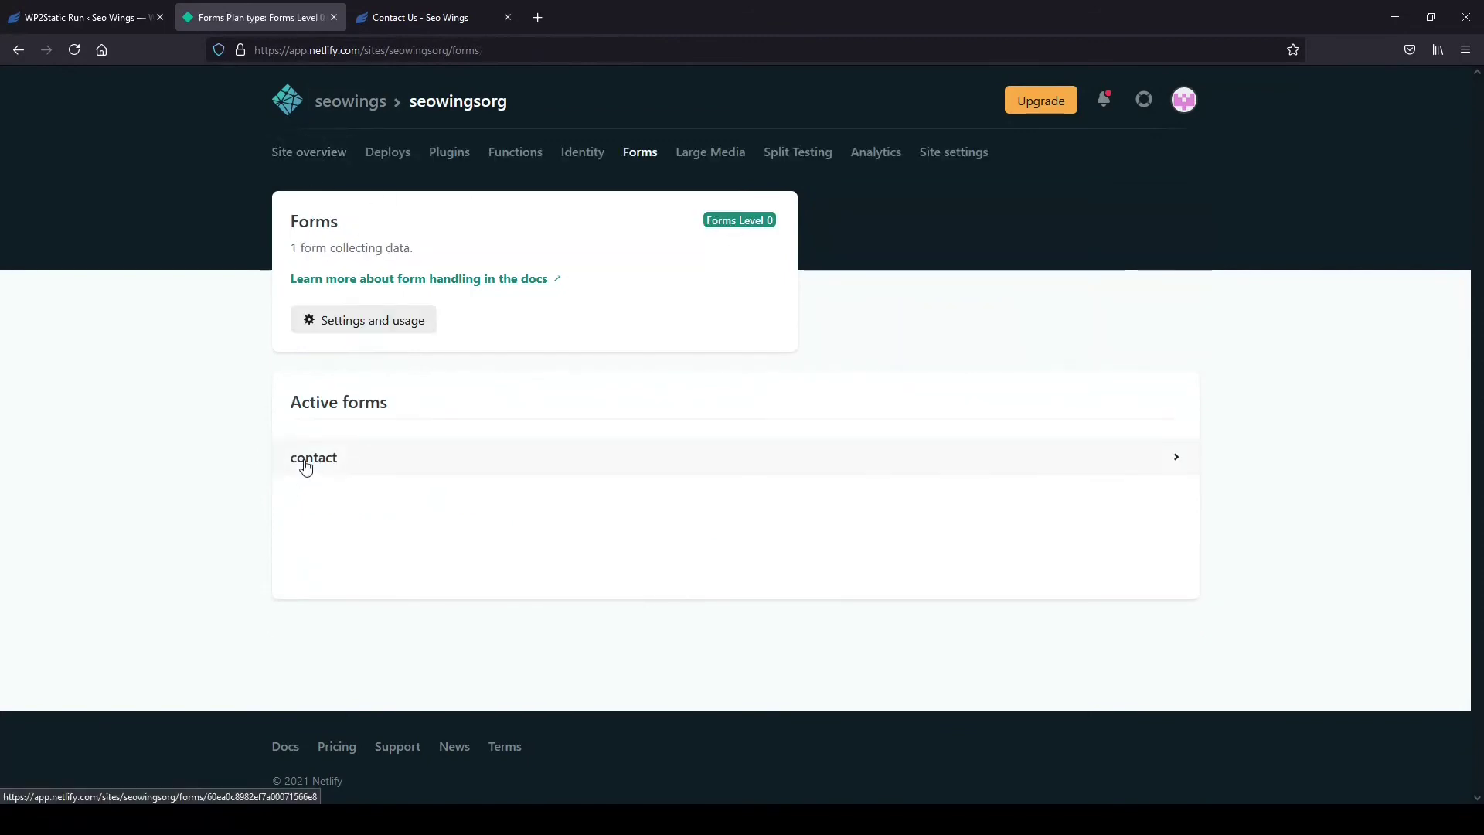
left_click(59, 21)
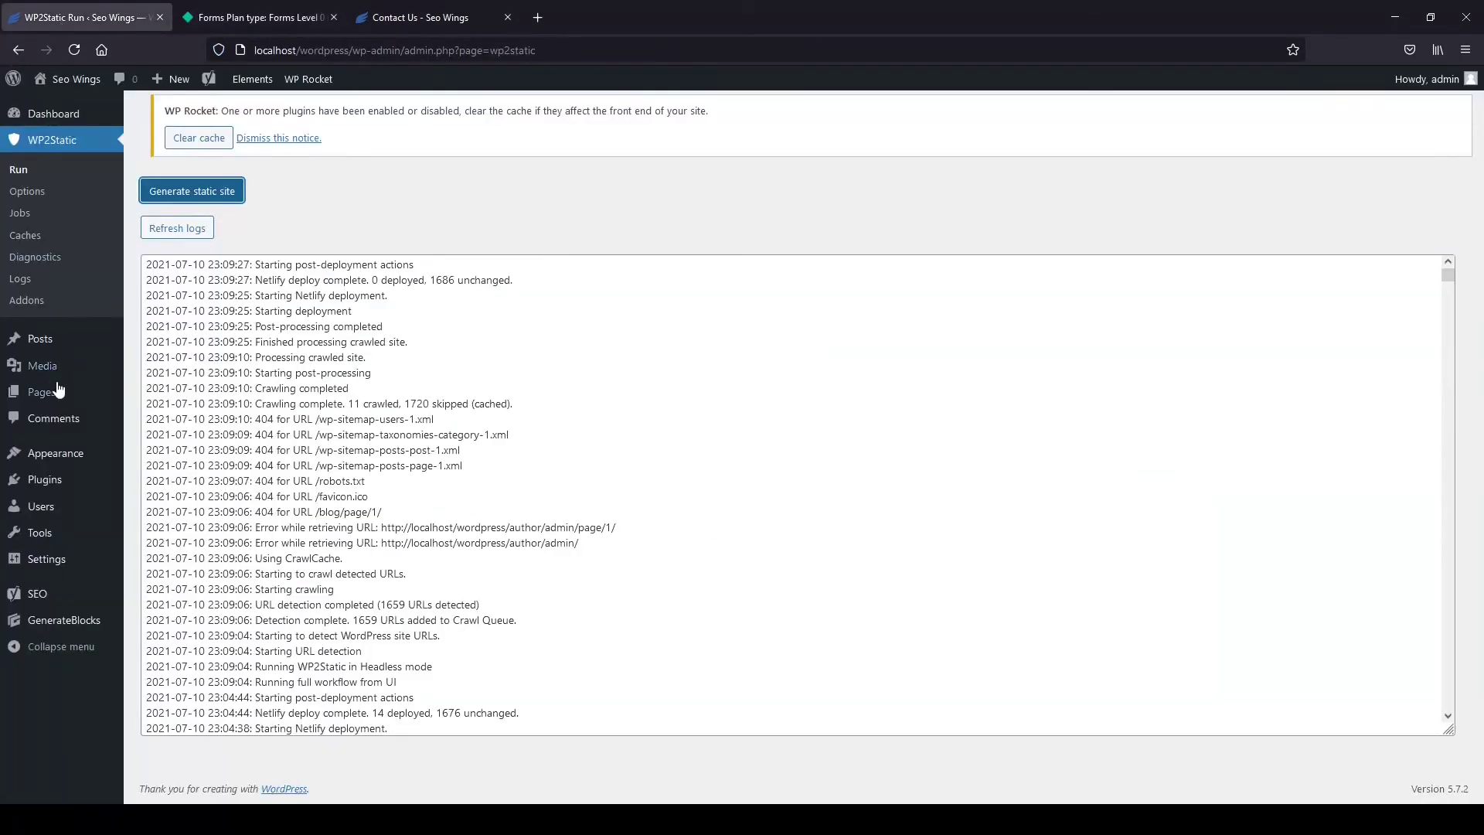
Open the Contact Us page in the WordPress editor and confirm its form is named 'contact'.
mouse_move(65, 395)
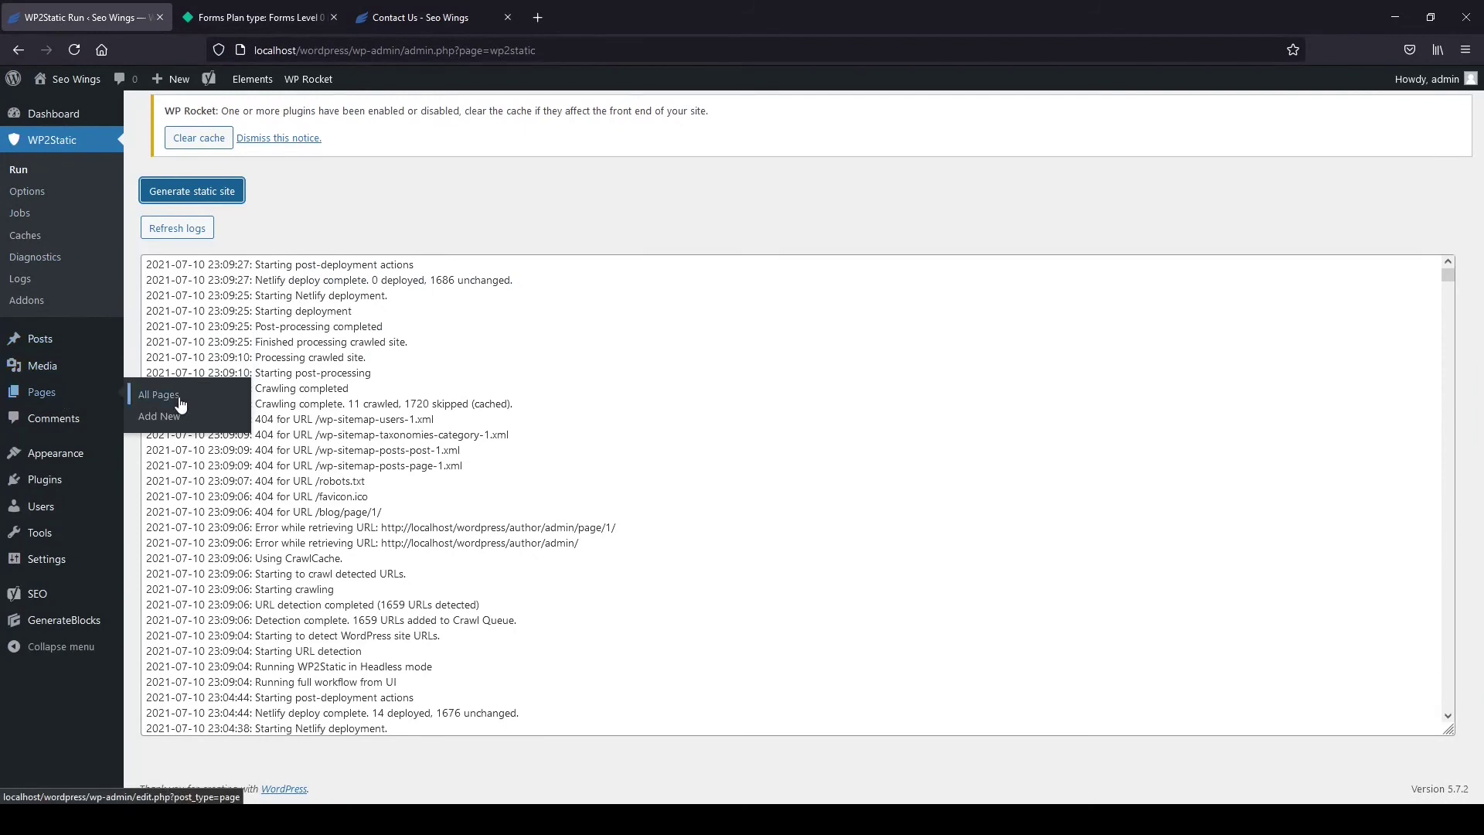
left_click(160, 395)
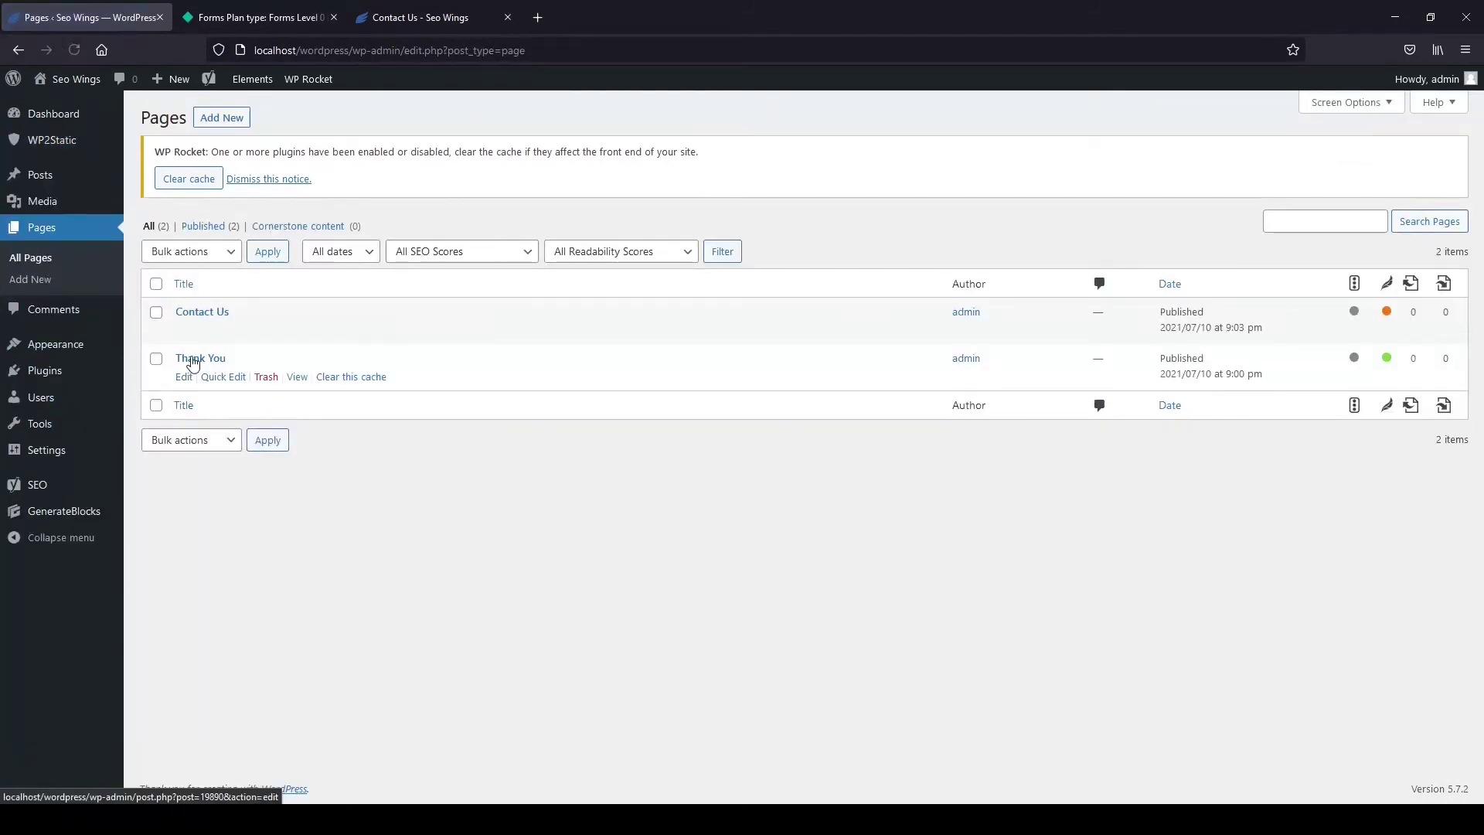
left_click(186, 332)
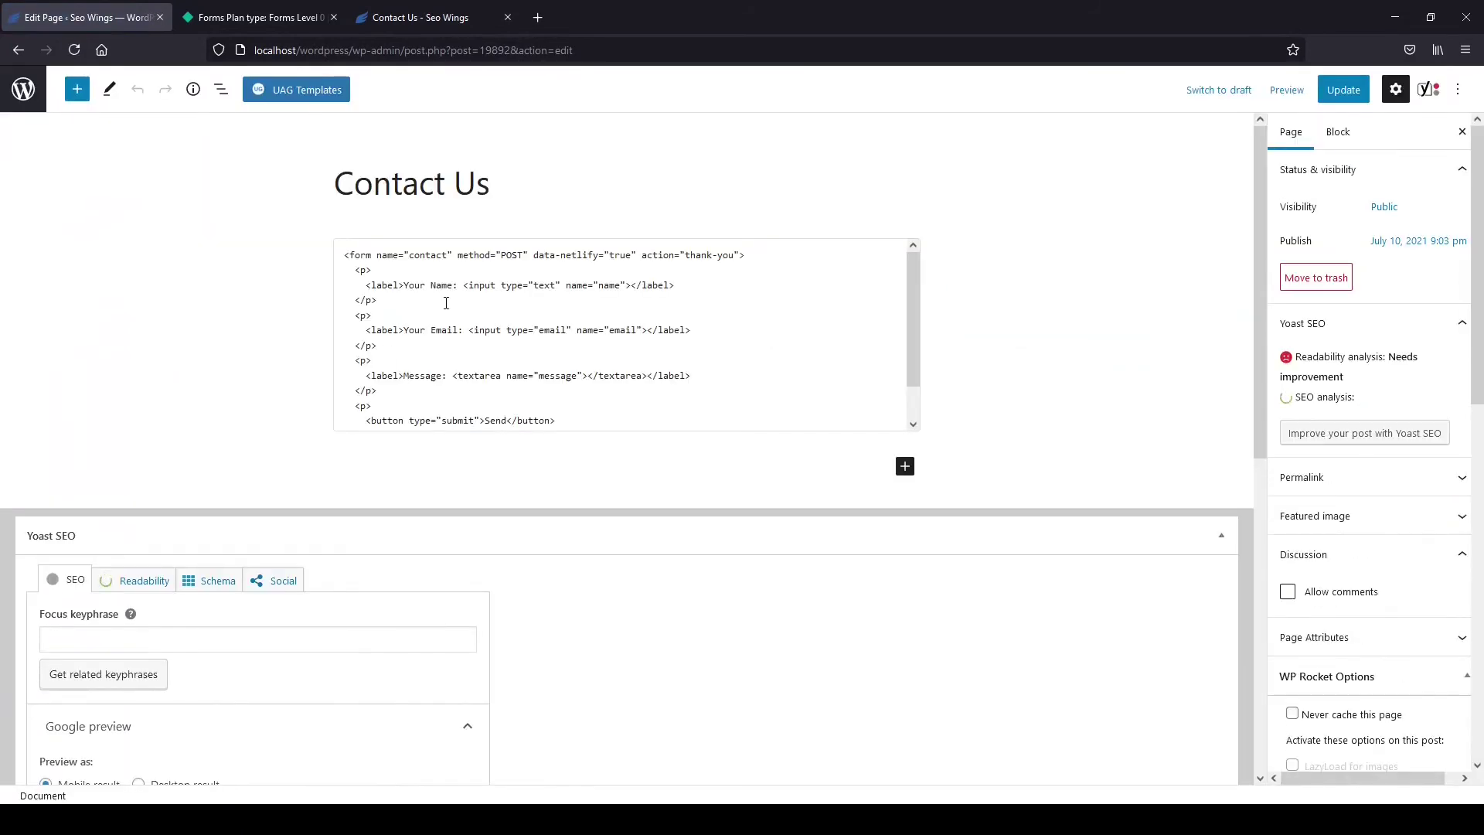
double_click(430, 256)
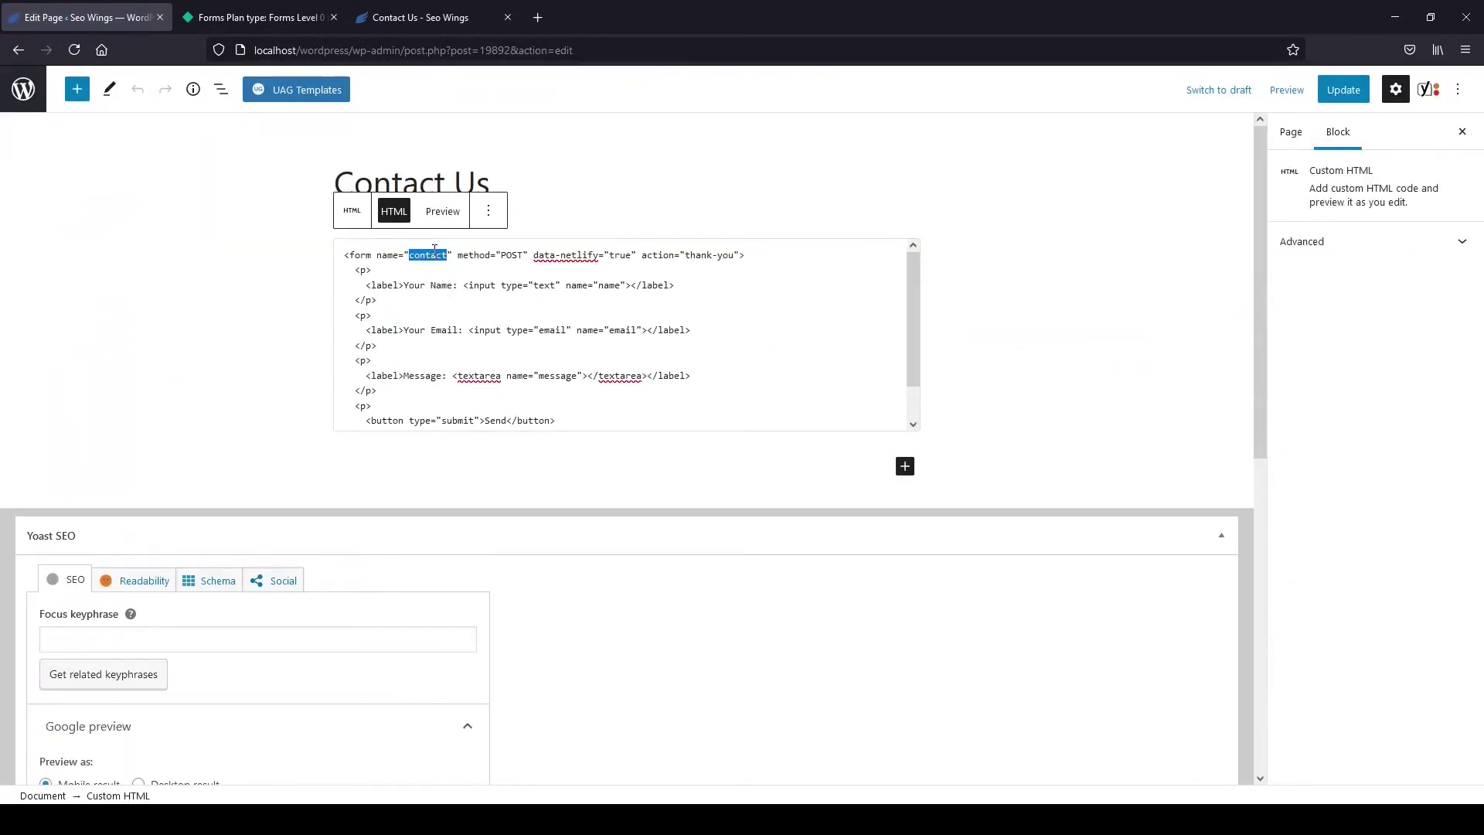
left_click(264, 20)
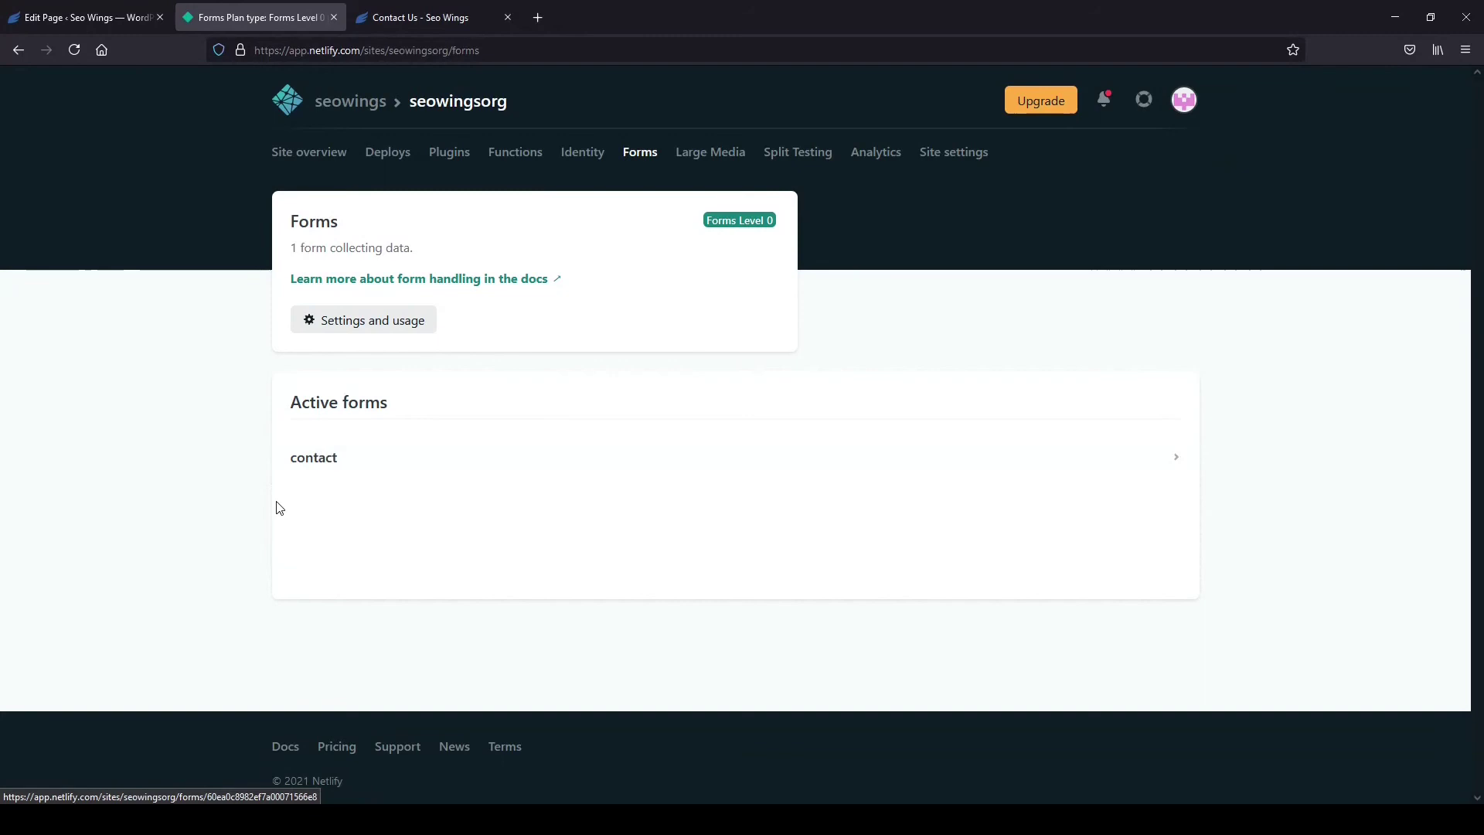
Load the live site's Contact Us page at seowings.org/contact-us.
left_click(123, 17)
left_click(224, 17)
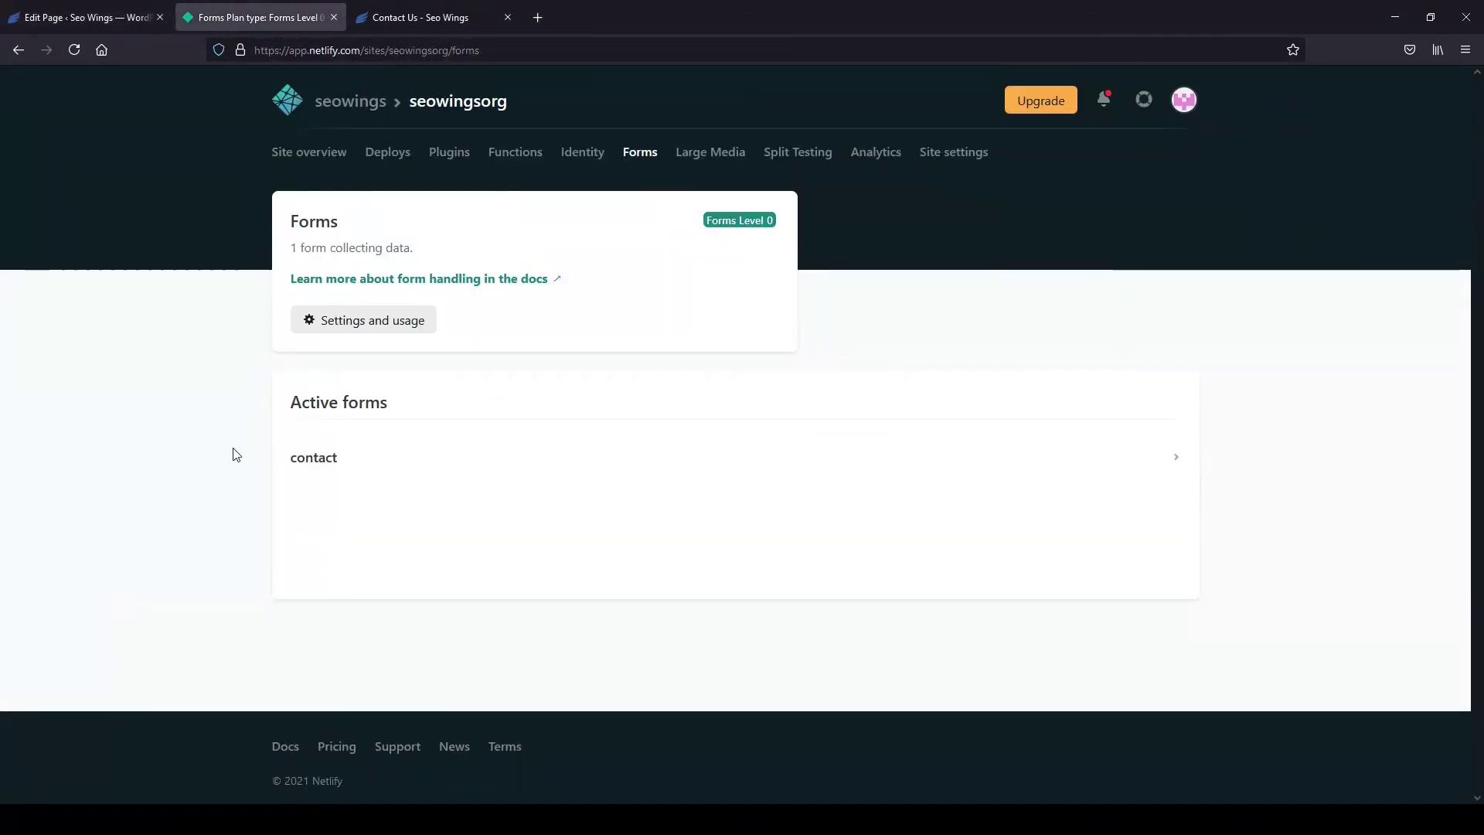
left_click(417, 17)
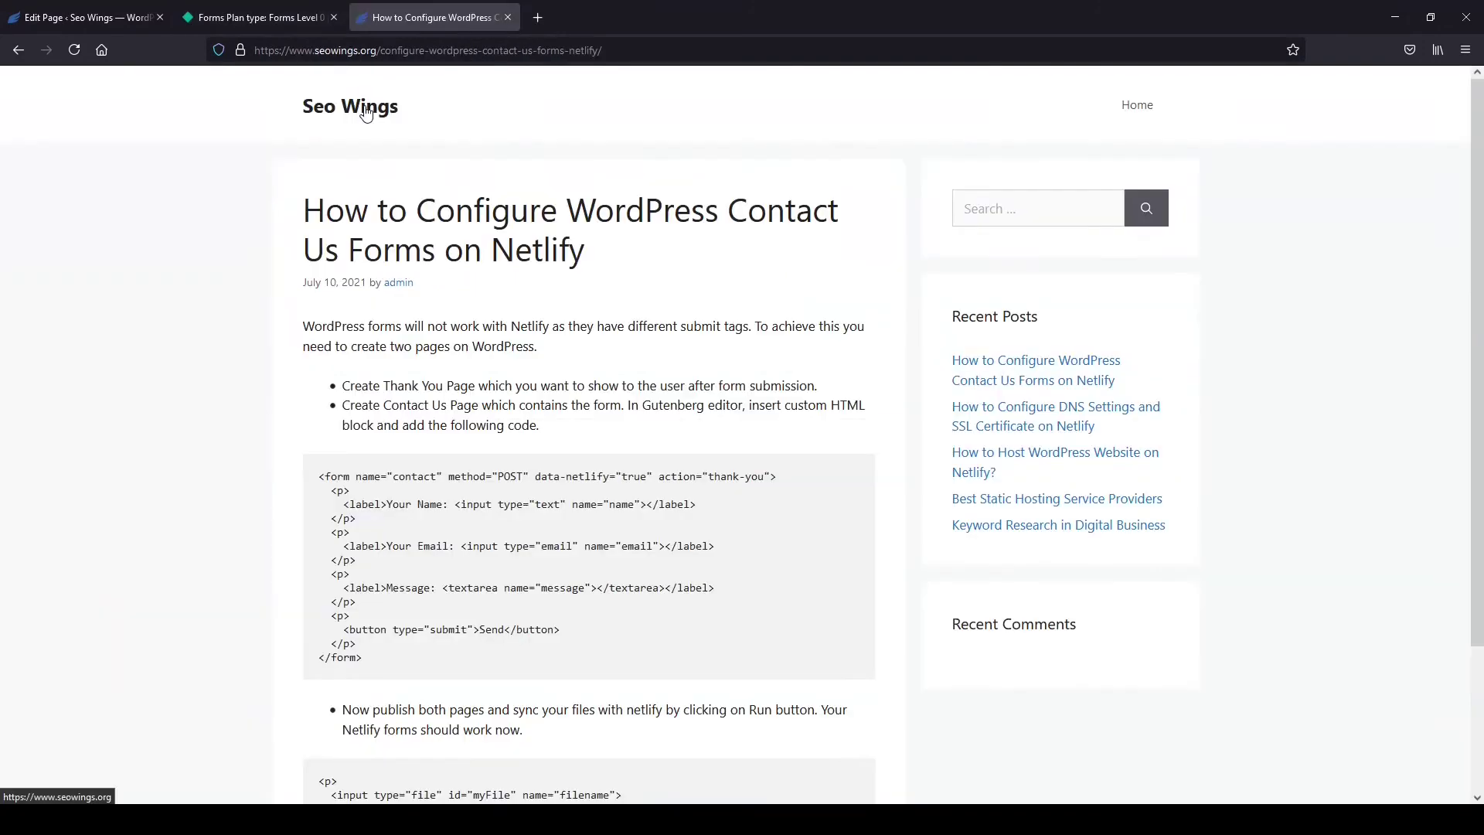
left_click(354, 108)
left_click(416, 51)
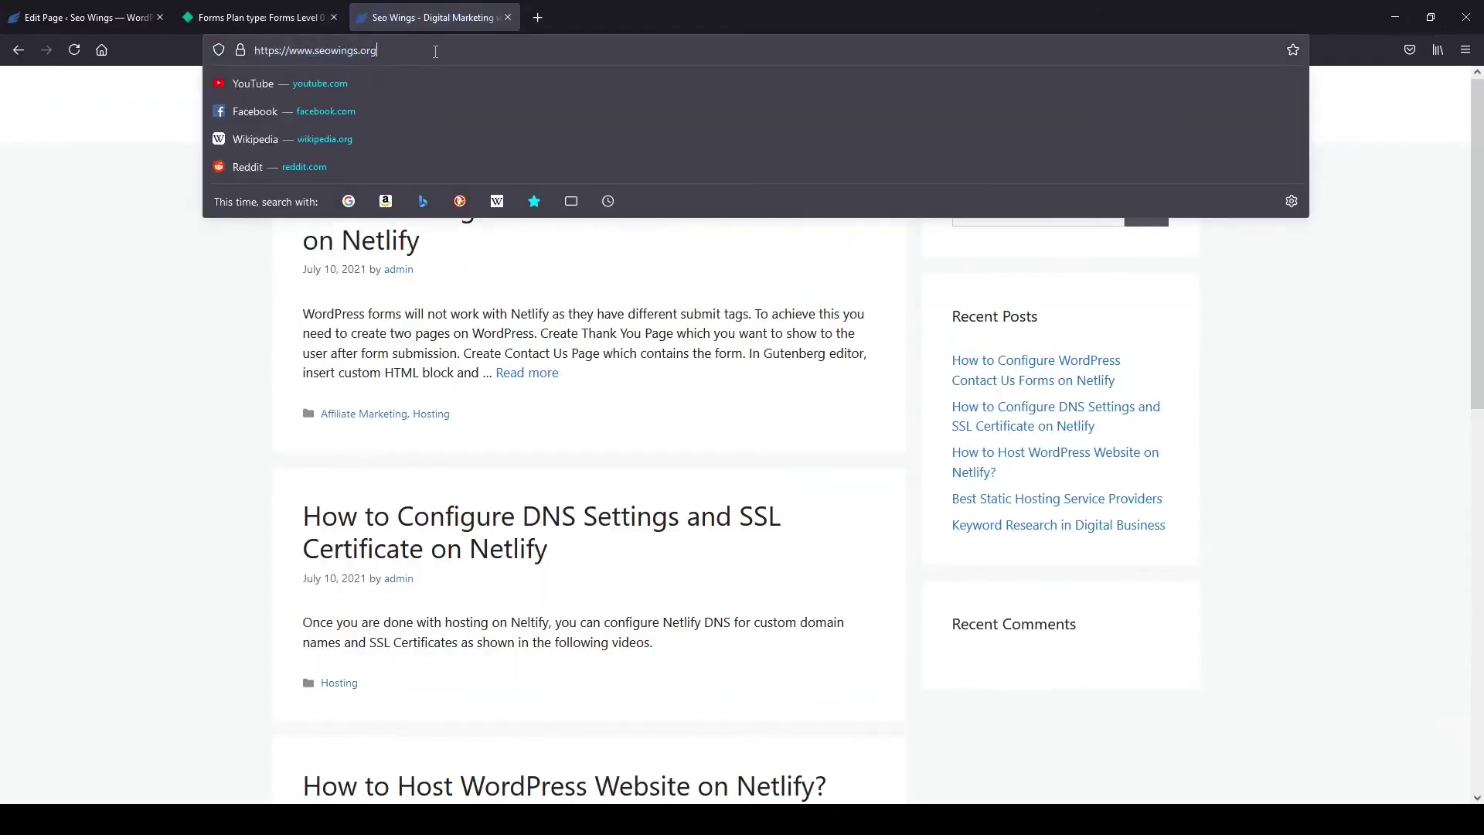
type("/co")
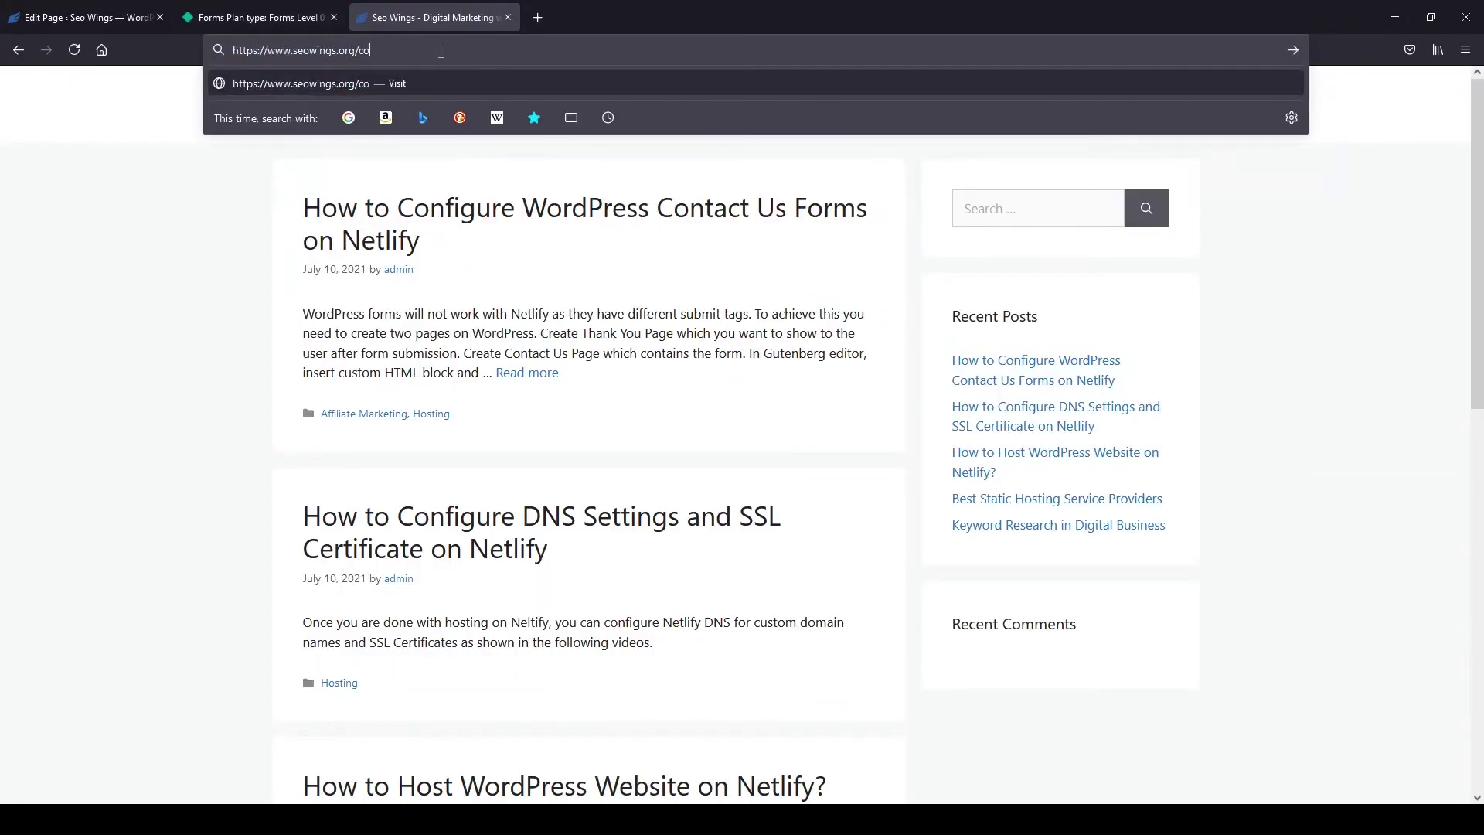
type("ntact-us")
key("Return")
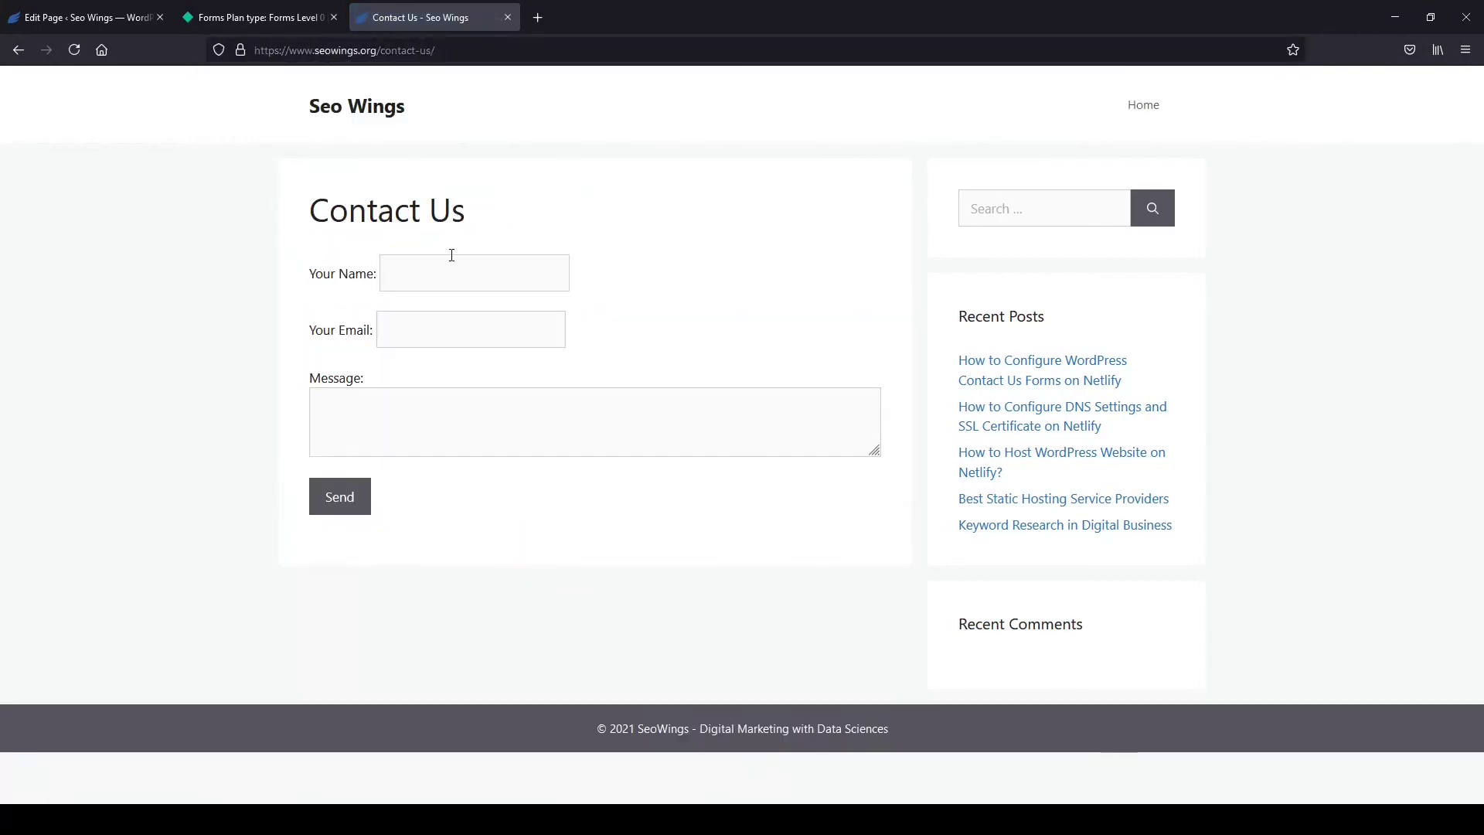
Enter a test sender's name and email address in the live contact form.
left_click(460, 272)
type("D")
key("BackSpace")
type("Julia")
key("Tab")
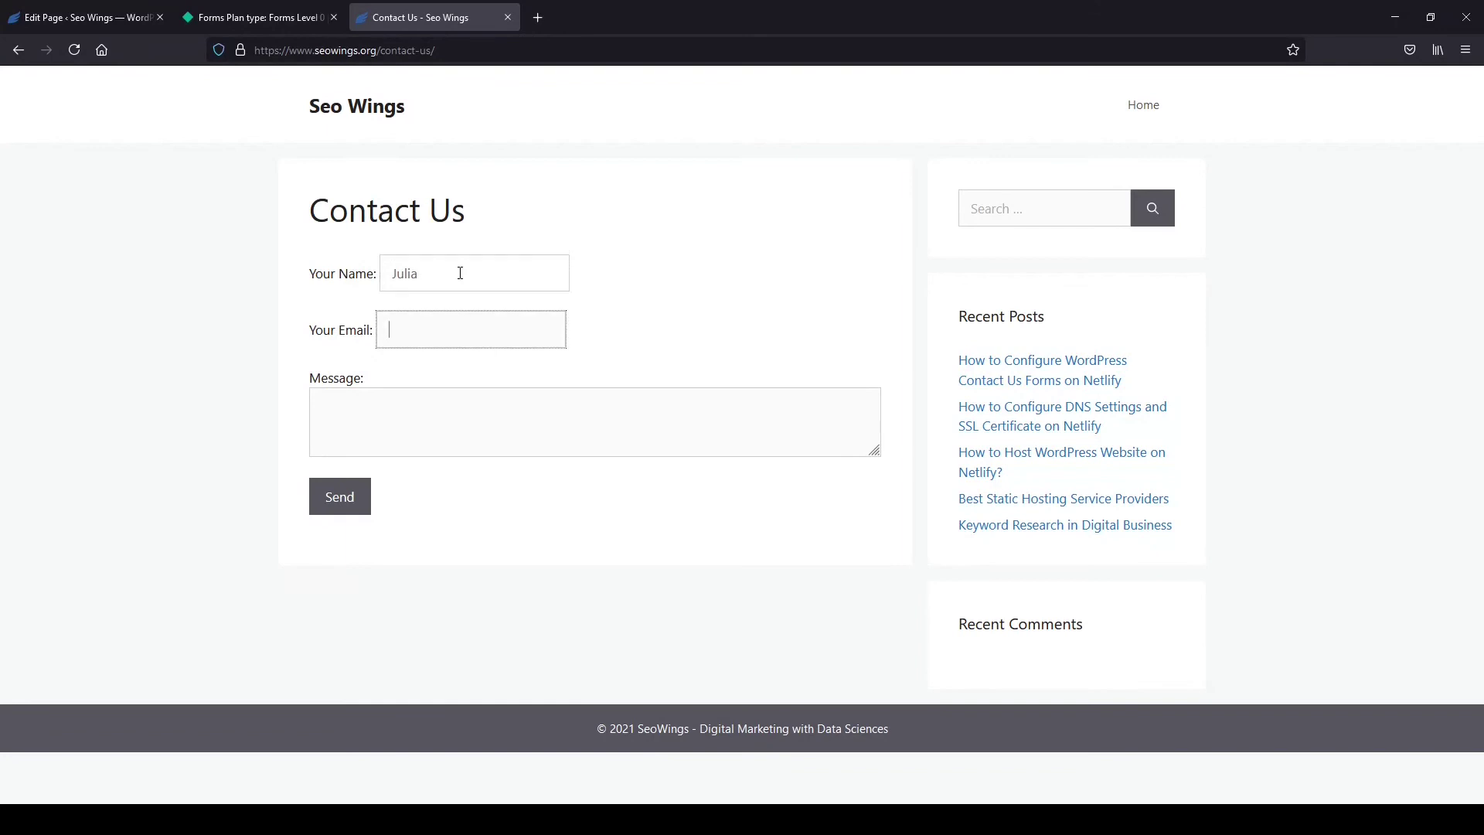
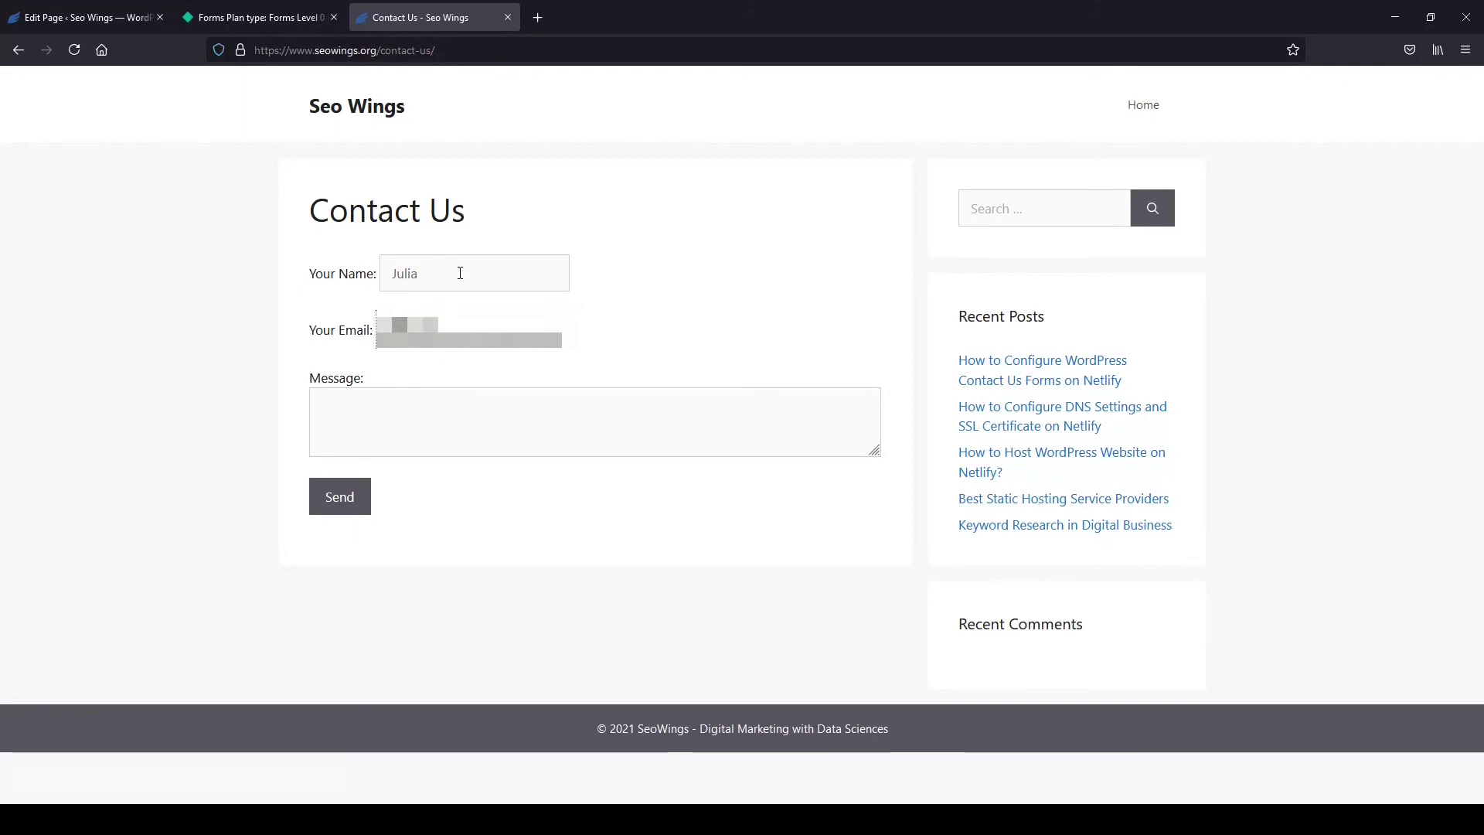
Write the message 'Hi Howdy!' and send the form to reach the Thank You page.
key("Tab")
type("Hi th")
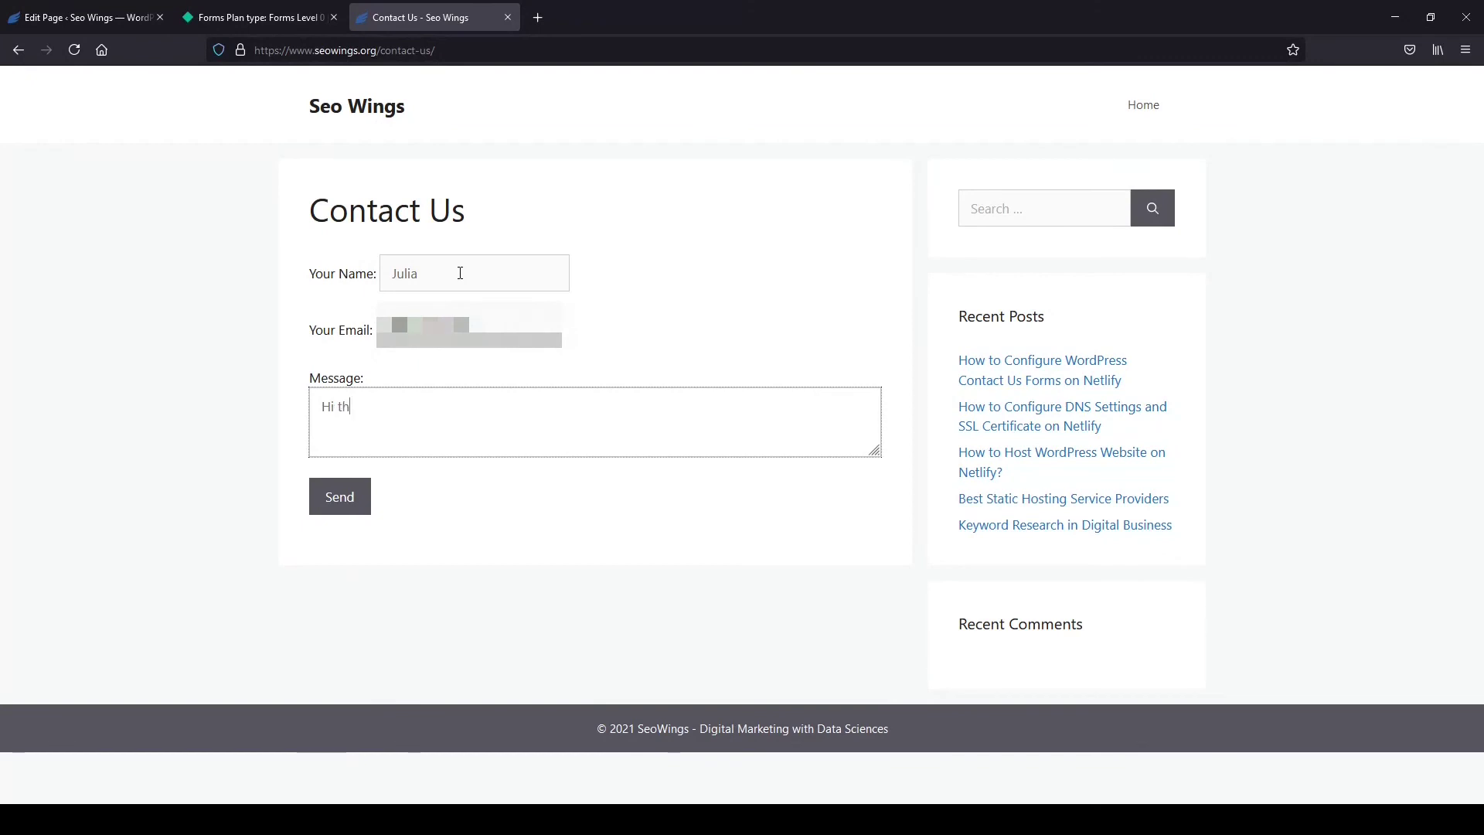
key("BackSpace")
key("BackSpace")
type("Howdy!")
left_click(355, 506)
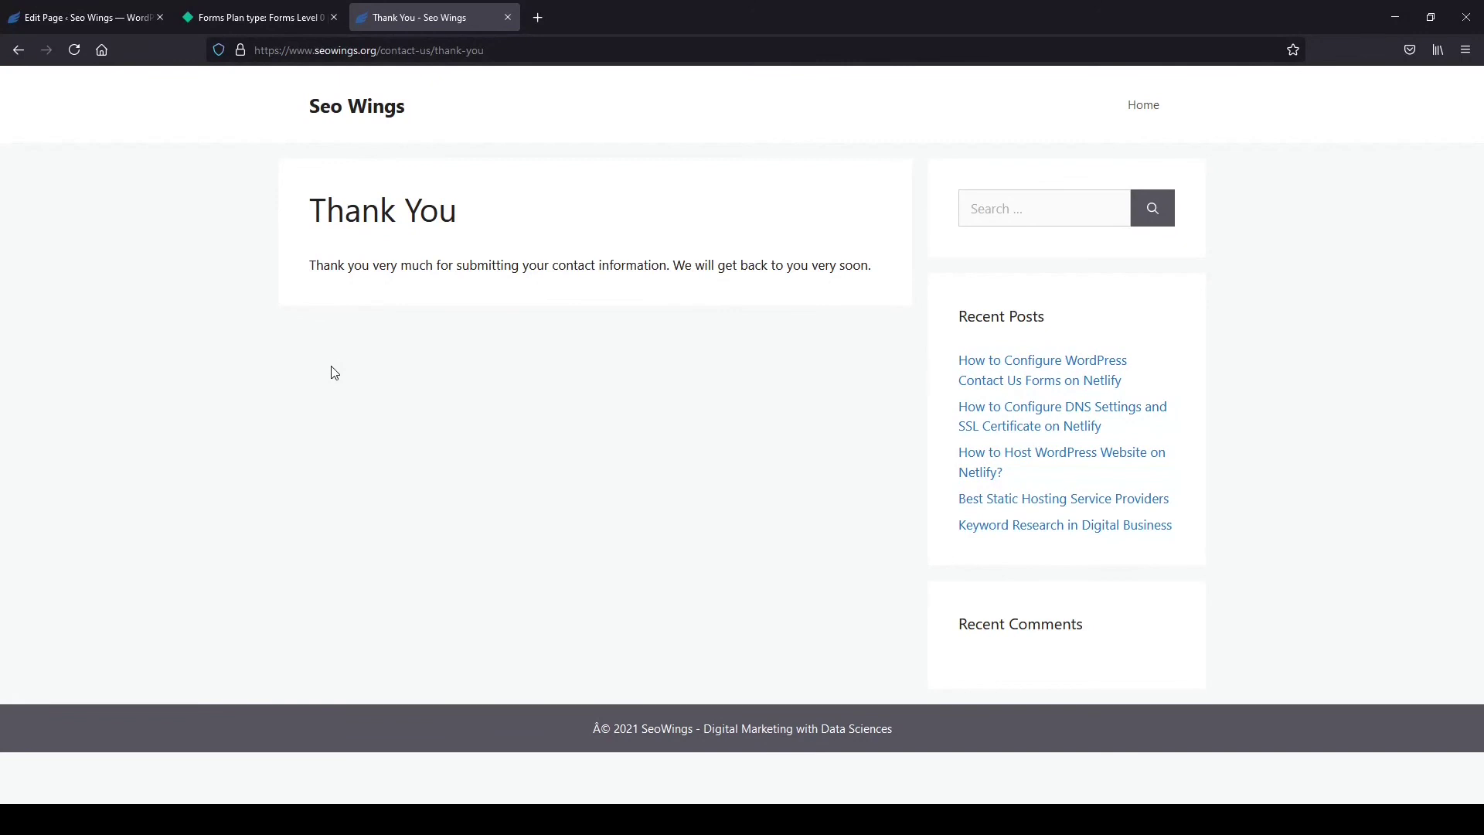
left_click(255, 17)
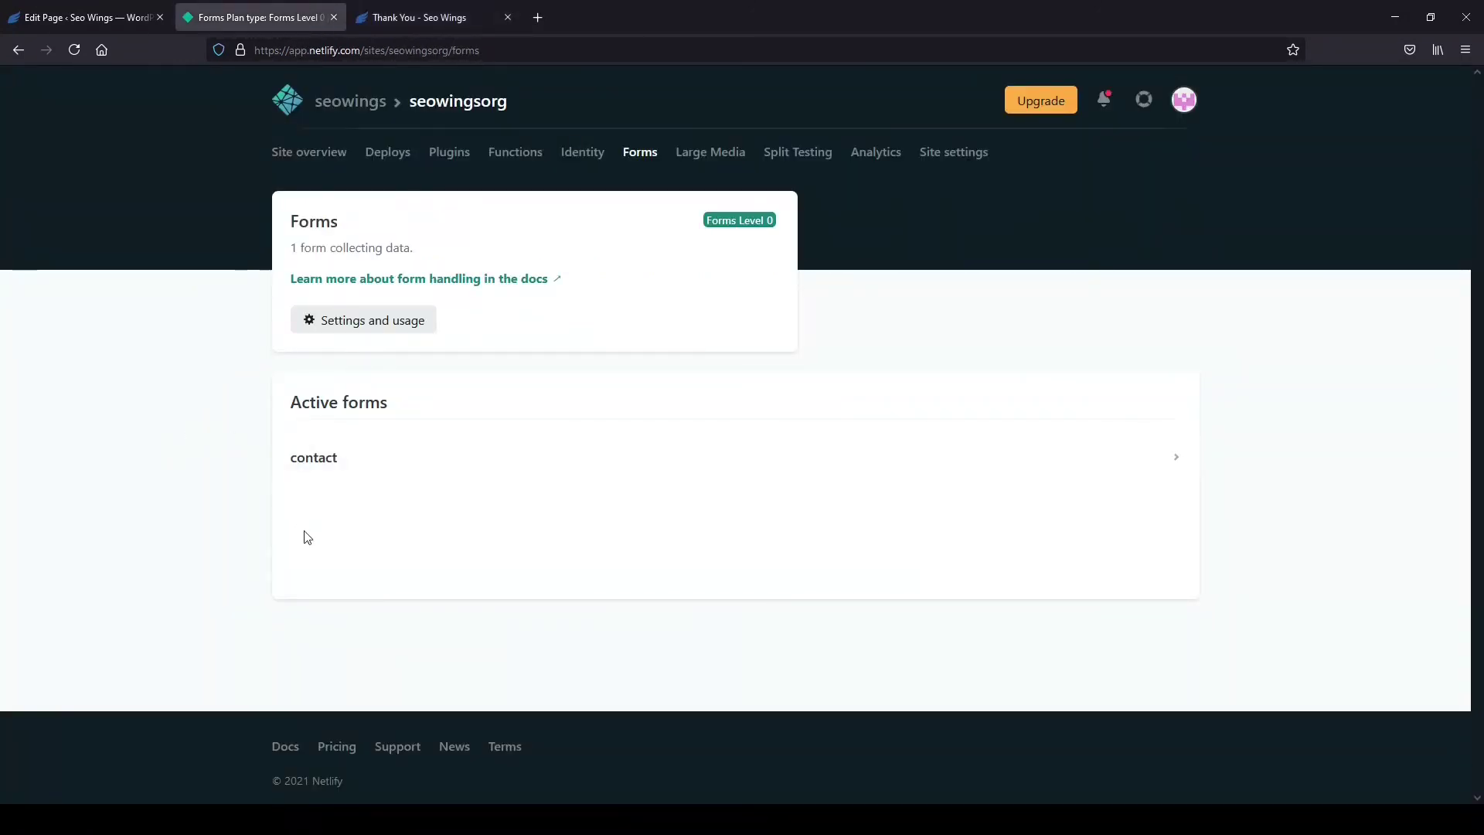
Open the contact form in Netlify and expand the new submission to review its details.
left_click(319, 466)
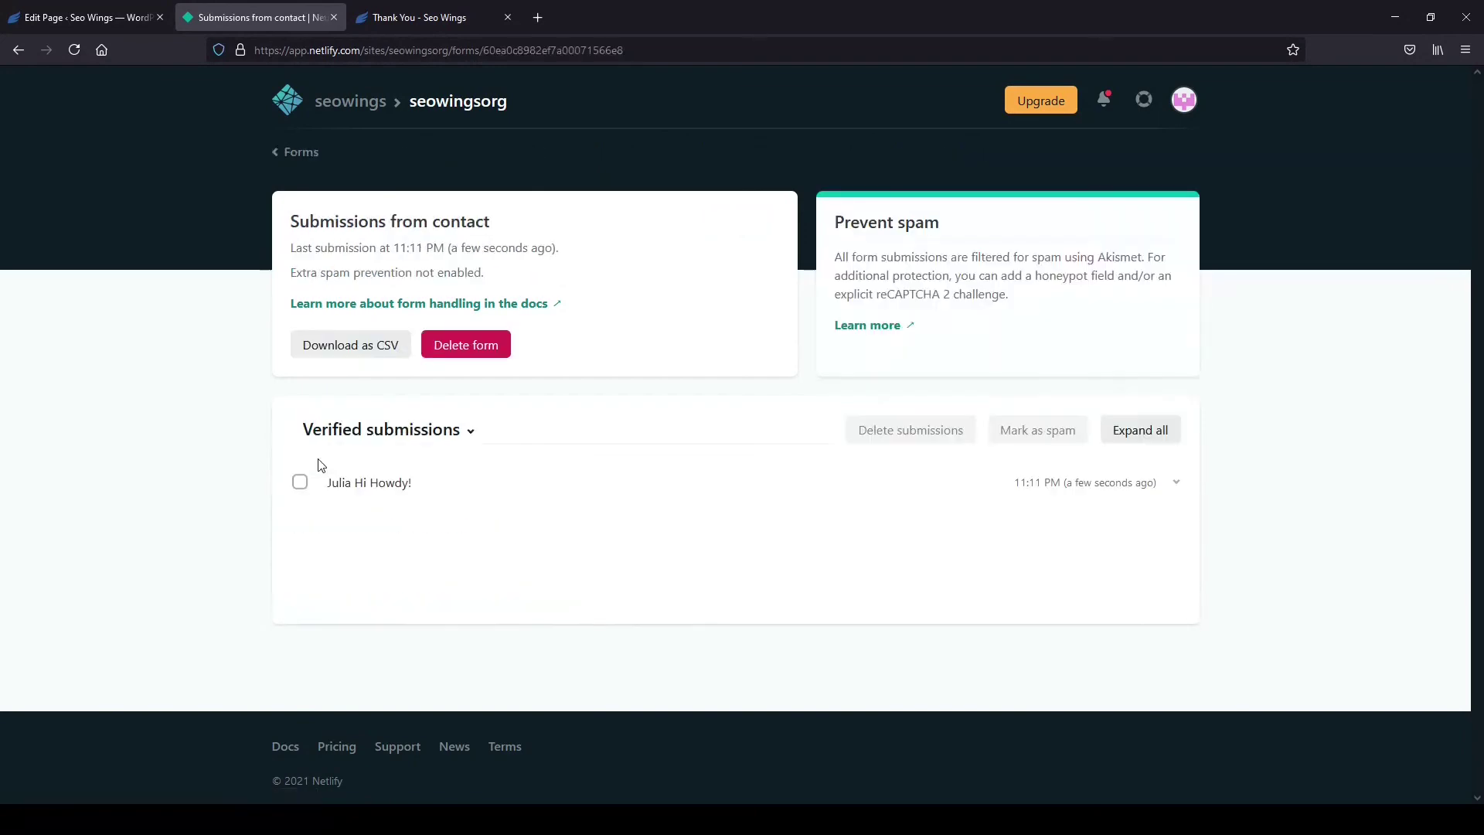
left_click(401, 485)
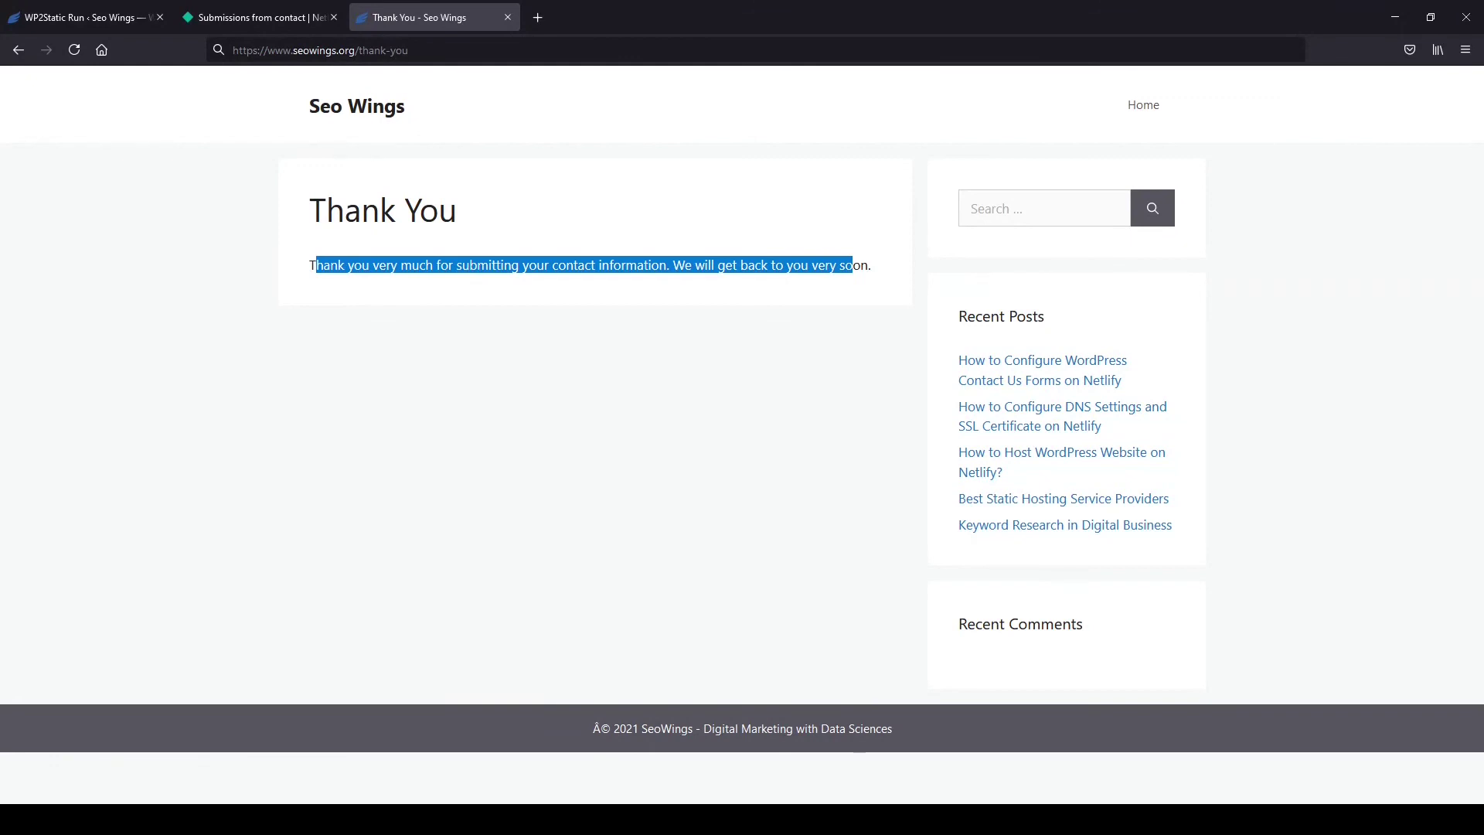
left_click(448, 325)
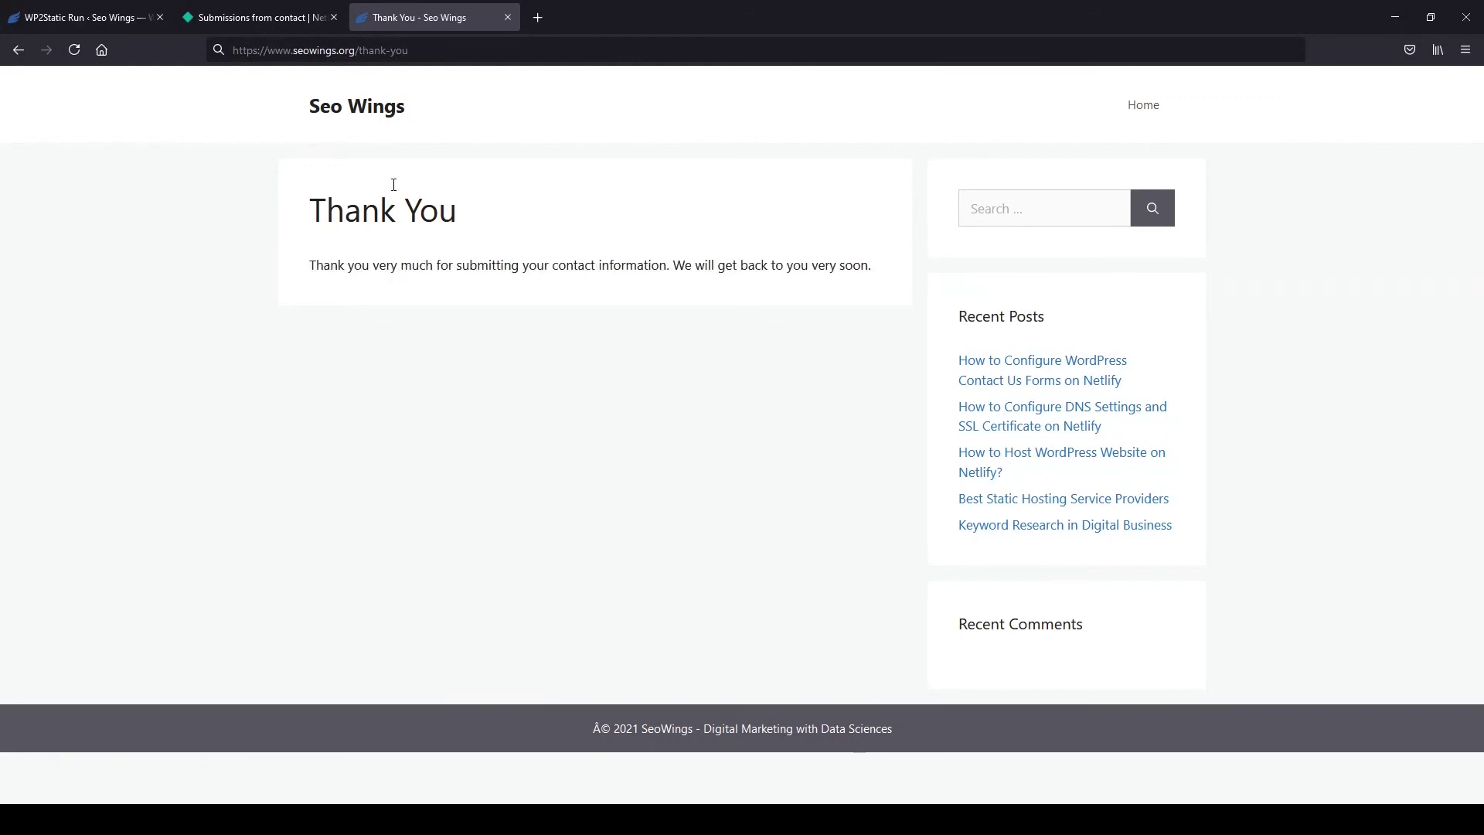
left_click(328, 100)
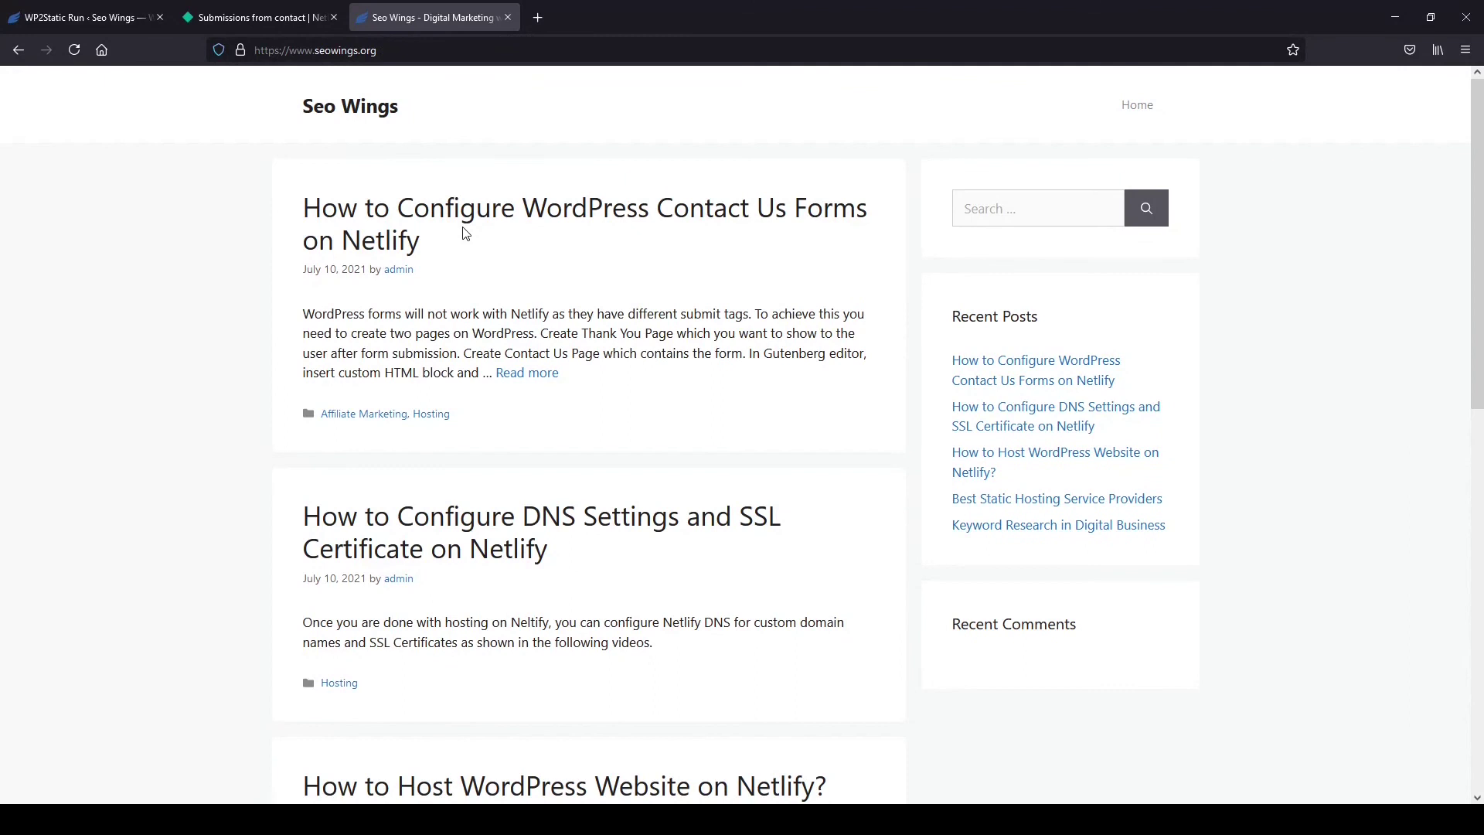